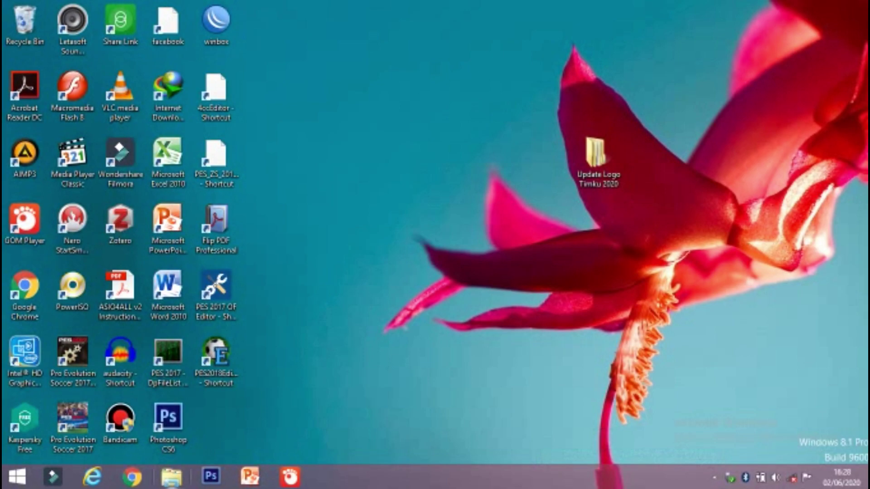
# Step: Open the kk pes 17 folder on Local Disk (I:) in File Explorer
pyautogui.click(171, 477)
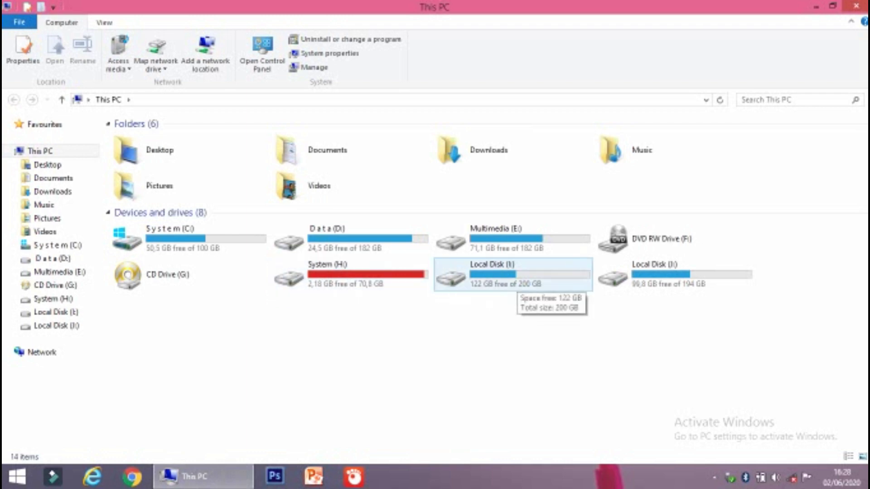
pyautogui.doubleClick(511, 283)
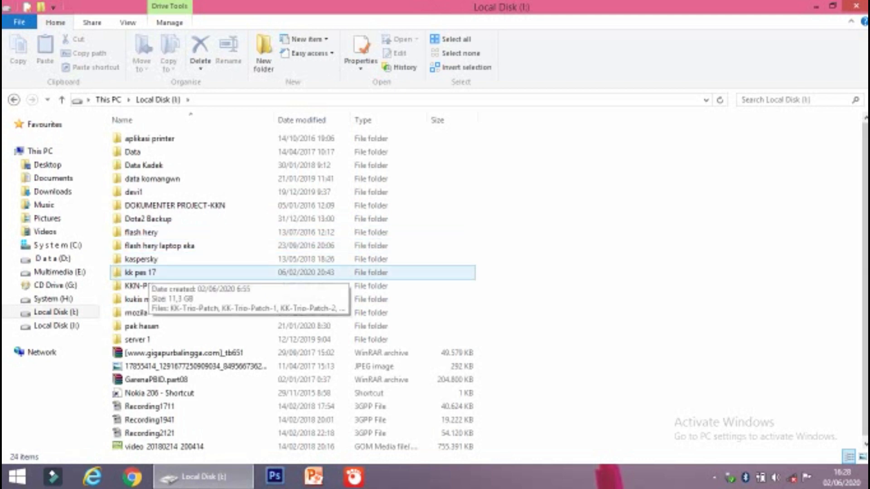
pyautogui.doubleClick(136, 273)
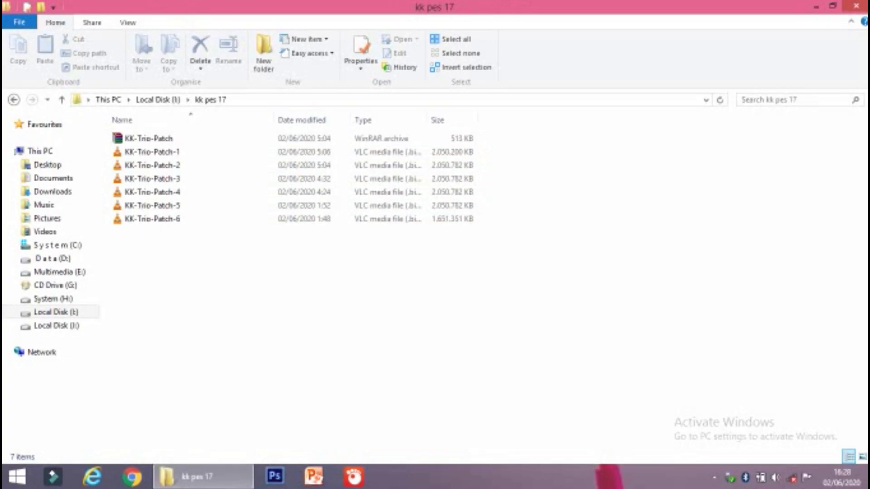
pyautogui.click(148, 138)
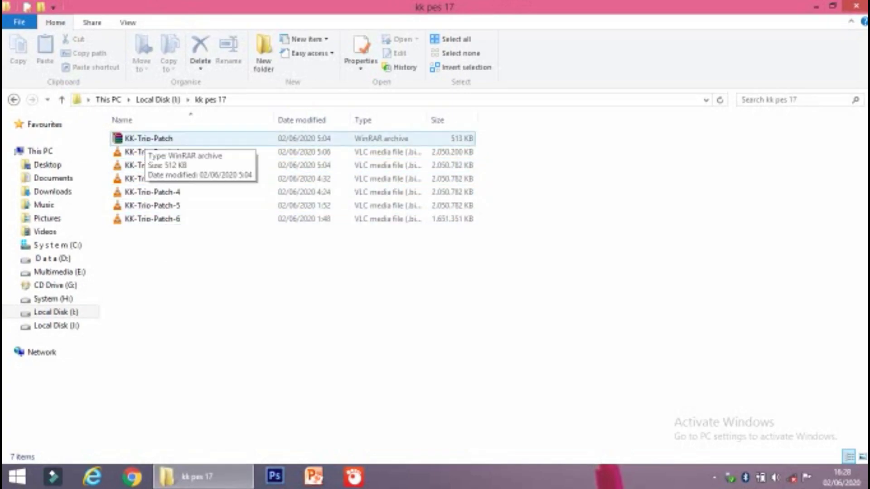
pyautogui.click(146, 139)
pyautogui.rightClick(145, 139)
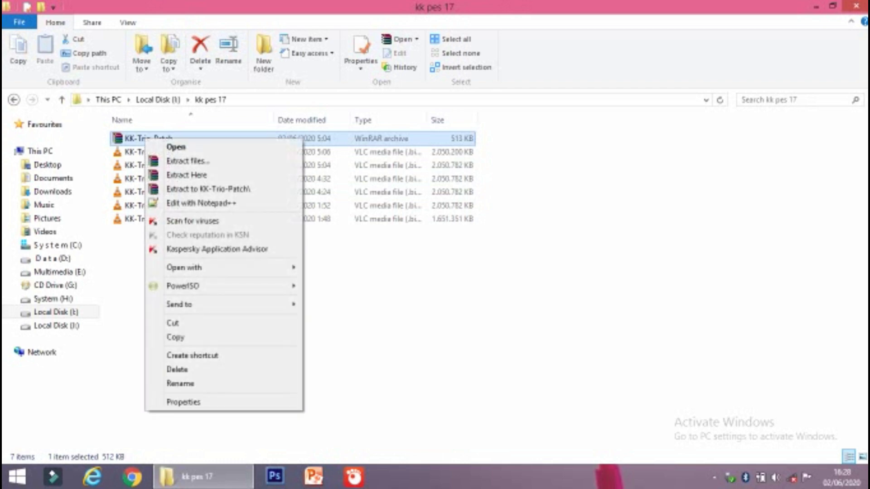
pyautogui.click(344, 272)
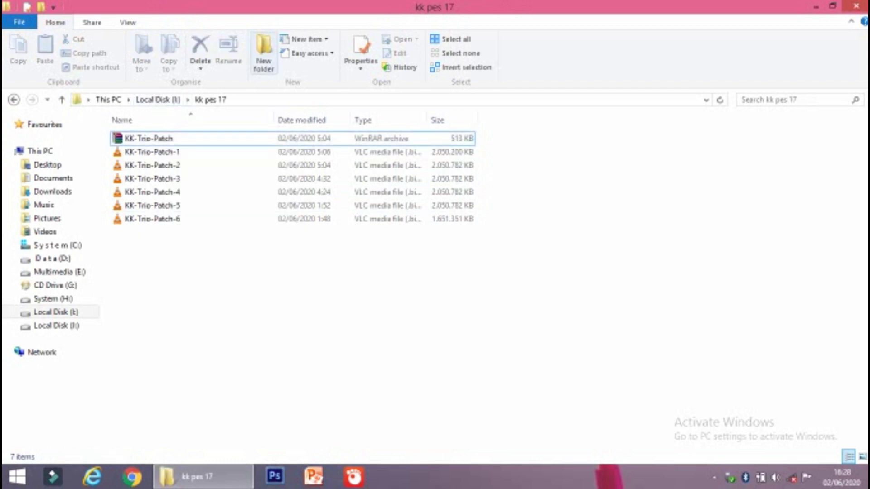
# Step: Create a new folder in kk pes 17 and name it KK-Trio-Patch, copying the name from the WinRAR archive
pyautogui.click(264, 55)
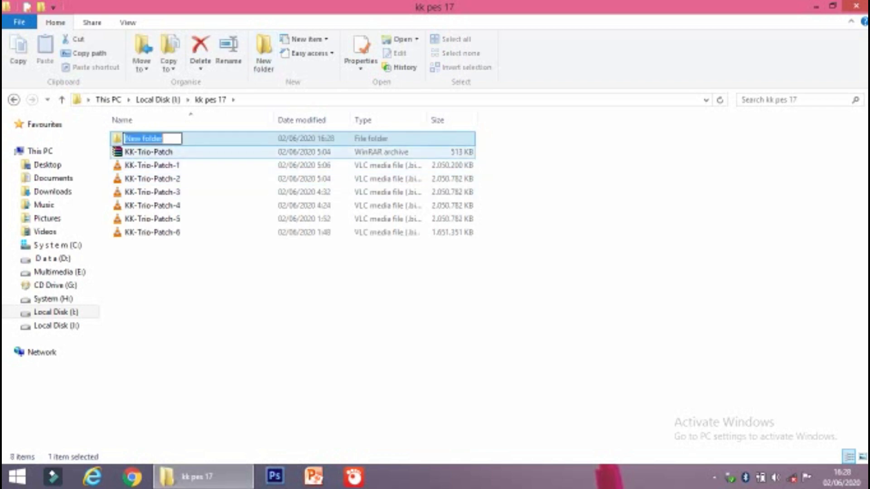
pyautogui.click(150, 152)
pyautogui.press('F2')
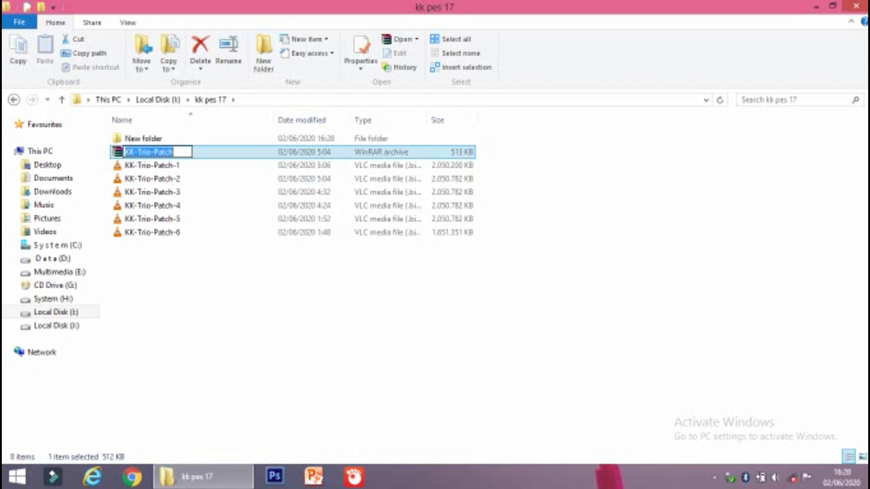
pyautogui.rightClick(155, 153)
pyautogui.click(183, 195)
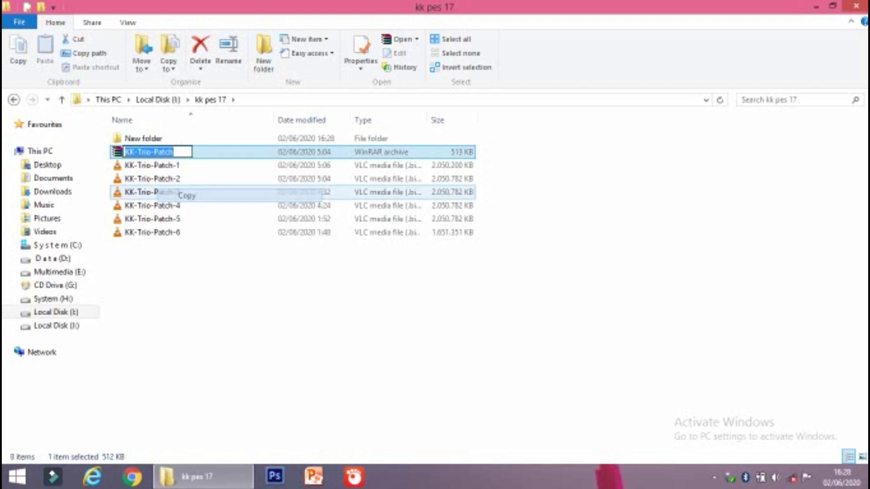
pyautogui.click(150, 138)
pyautogui.press('F2')
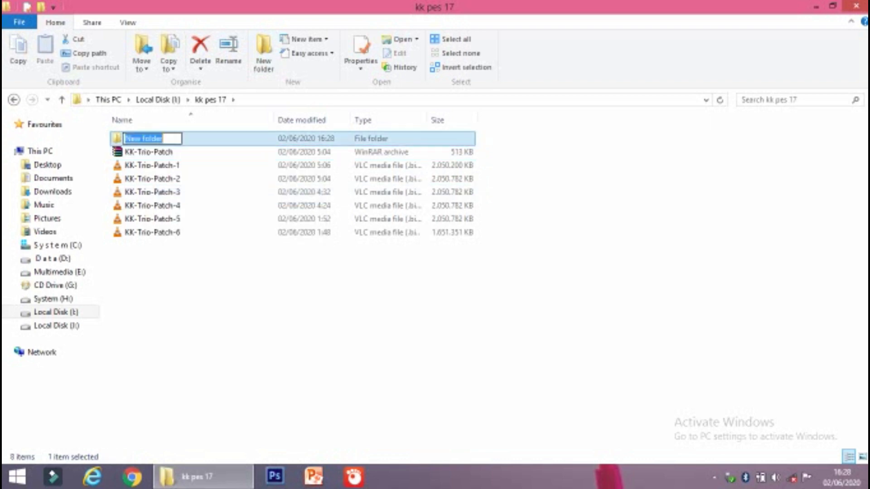
pyautogui.rightClick(148, 138)
pyautogui.click(179, 191)
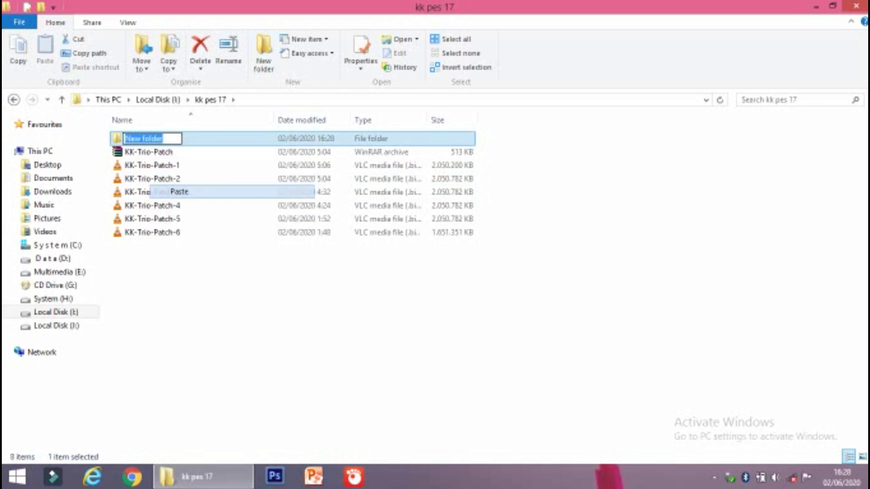
pyautogui.click(154, 165)
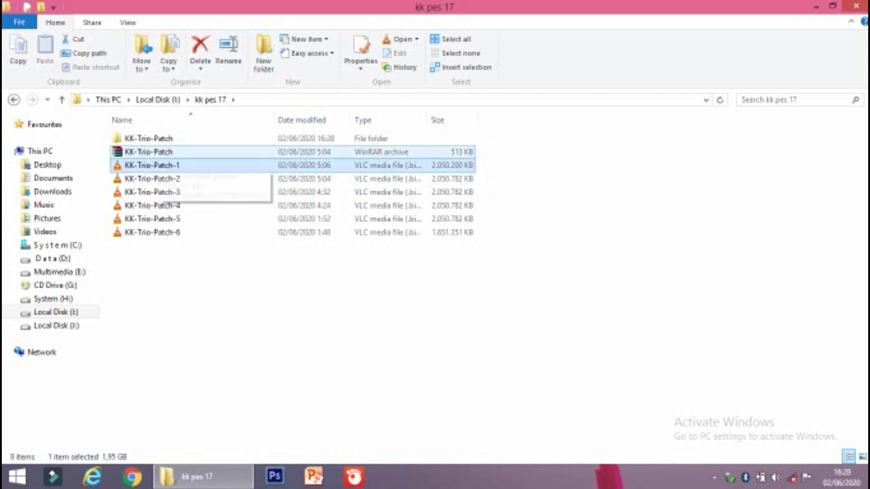
# Step: Extract the KK-Trio-Patch WinRAR archive directly into the kk pes 17 folder
pyautogui.click(156, 152)
pyautogui.rightClick(156, 152)
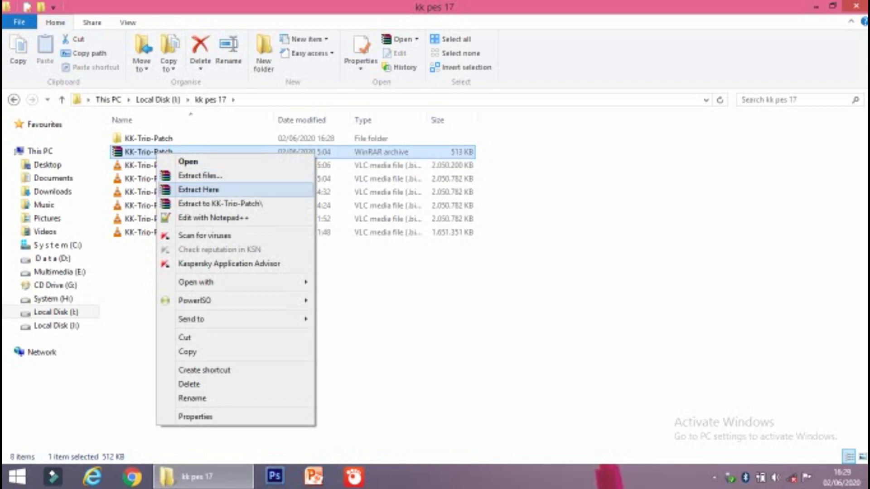
pyautogui.click(198, 190)
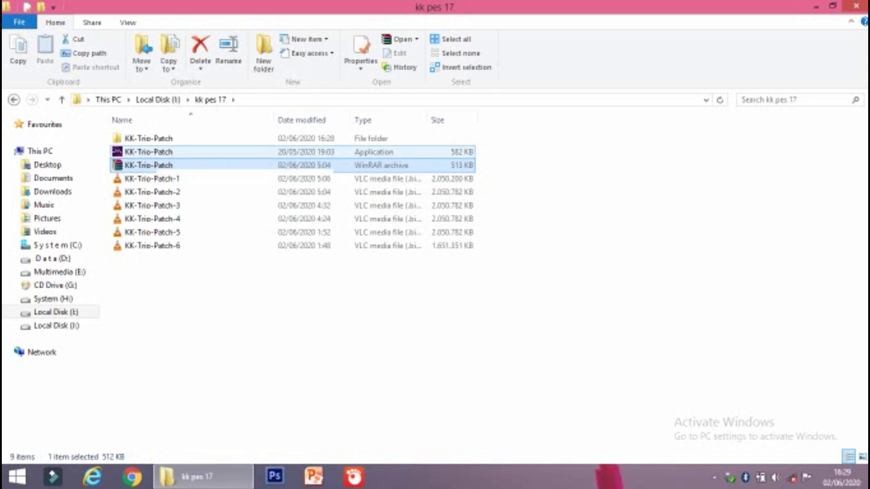
# Step: Run the extracted KK-Trio-Patch application as administrator and accept its license agreement
pyautogui.click(156, 153)
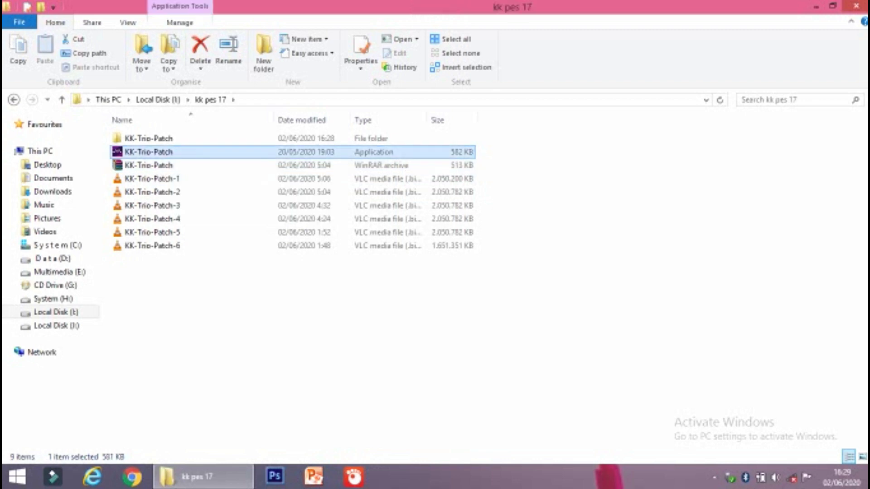
pyautogui.rightClick(152, 152)
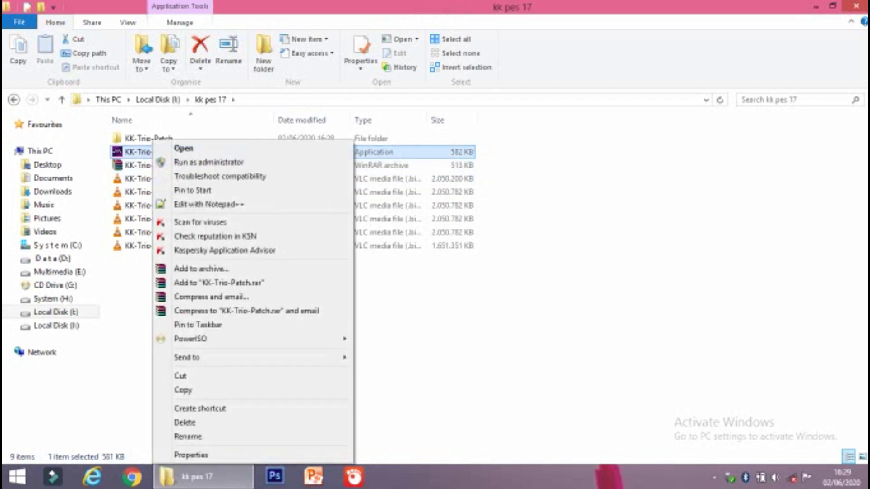
pyautogui.click(208, 162)
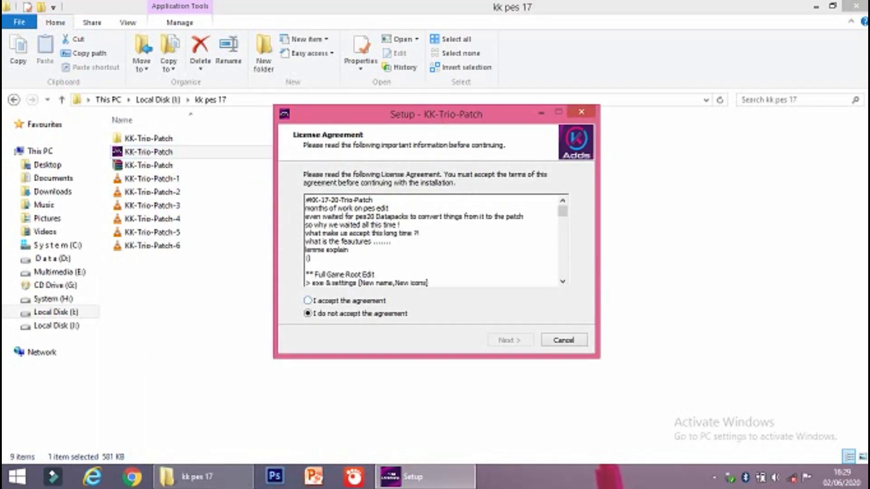
pyautogui.click(308, 301)
pyautogui.press('Return')
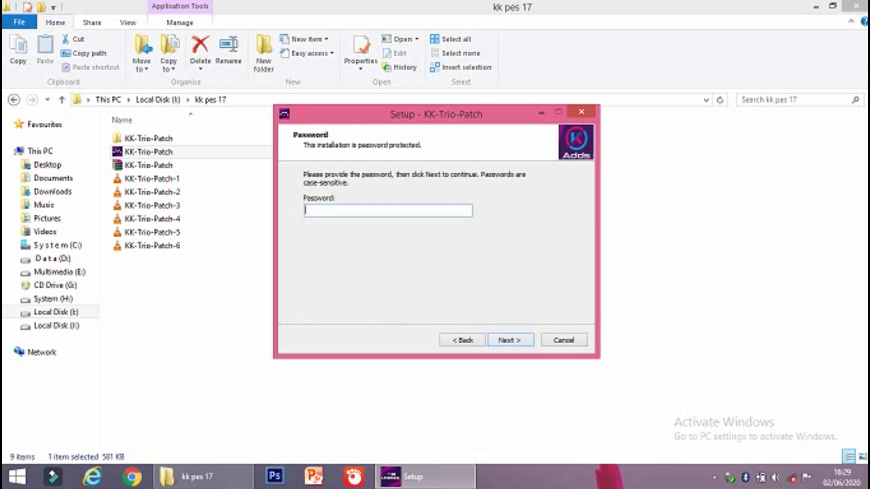
# Step: Enter the installation password in the setup wizard and continue past the information page
pyautogui.write('•k')
pyautogui.press('Return')
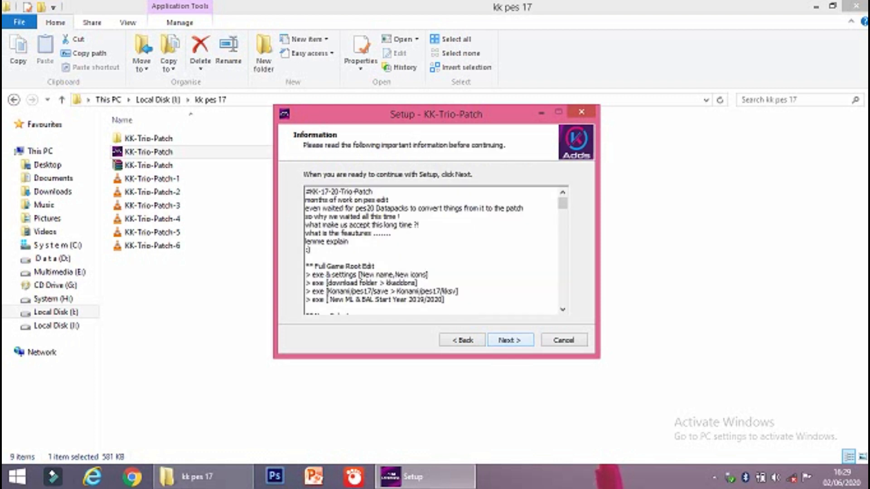
pyautogui.press('Return')
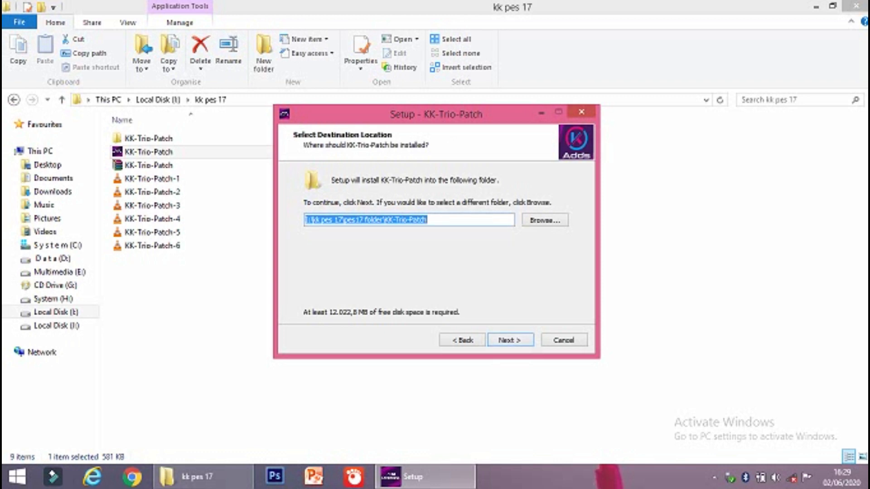
# Step: Set the installation destination to the KK-Trio-Patch folder inside kk pes 17, giving I:\kk pes 17\KK-Trio-Patch\KK-Trio-Patch
pyautogui.press('Tab')
pyautogui.press('Return')
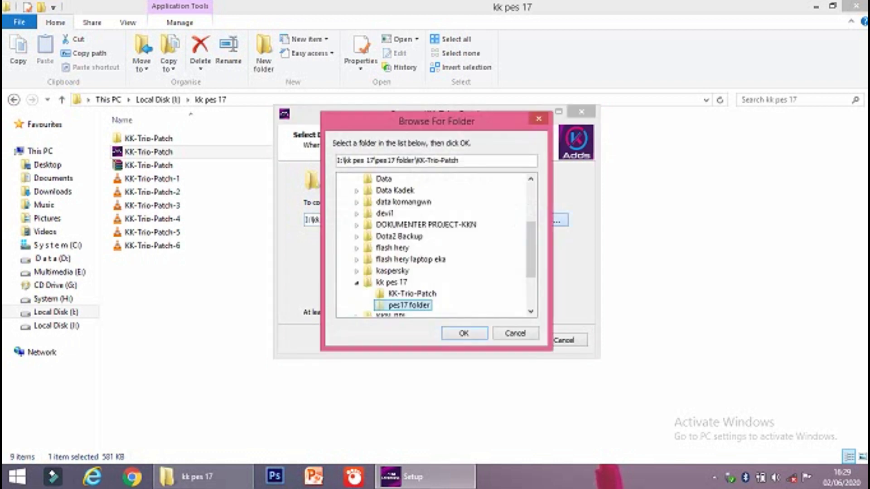
pyautogui.click(412, 294)
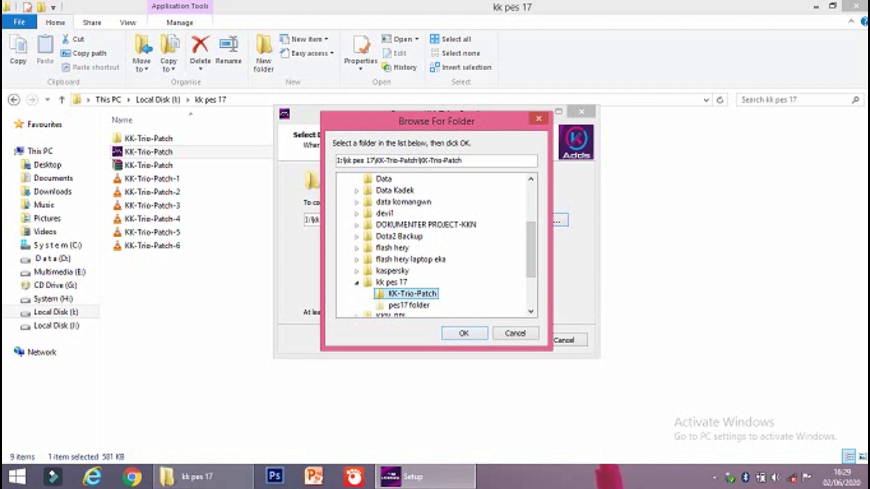
pyautogui.press('Return')
pyautogui.press('Return')
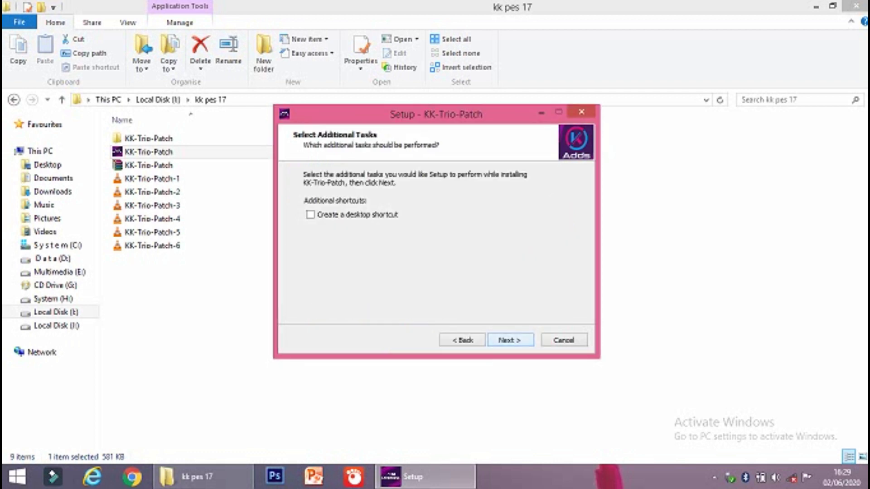
# Step: Install KK-Trio-Patch with a desktop shortcut and complete the setup wizard
pyautogui.press('space')
pyautogui.press('Return')
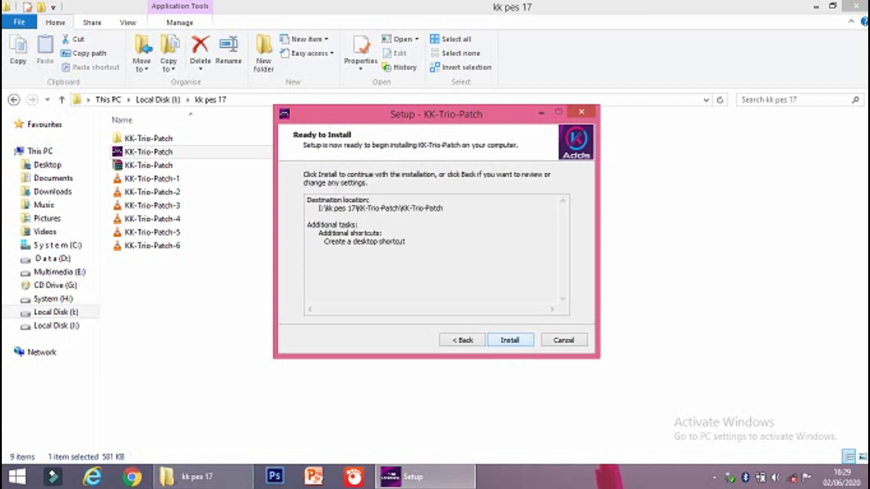
pyautogui.press('Return')
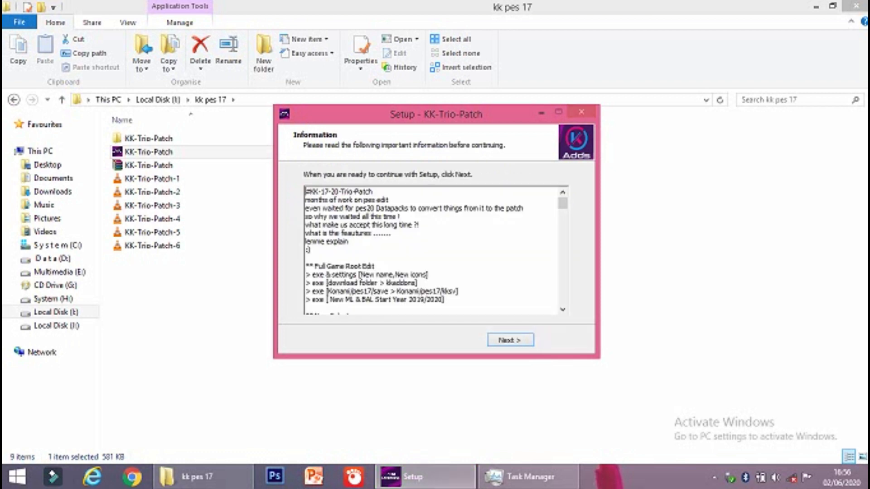
pyautogui.press('Return')
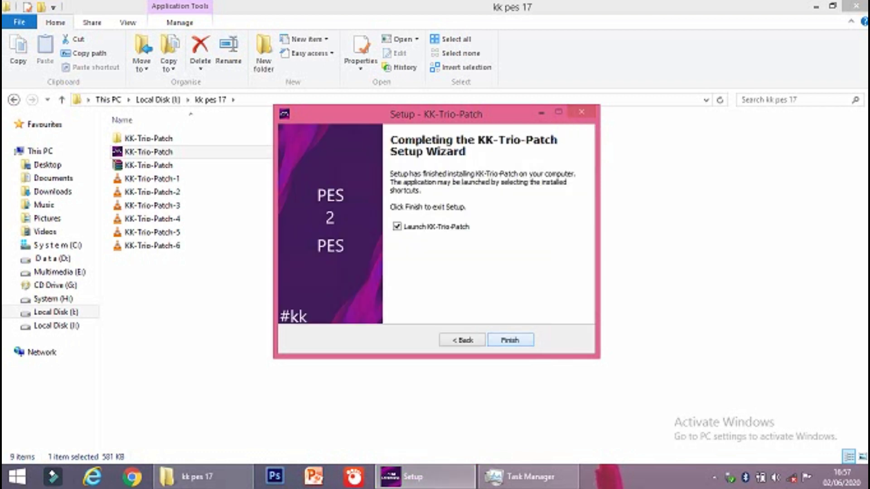
pyautogui.press('Return')
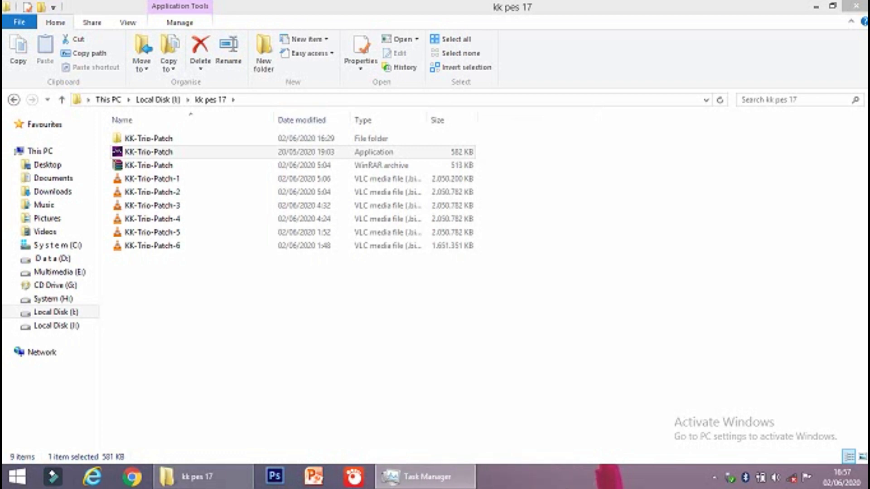
# Step: Extract all the WinRAR archives in the installed patch's kkaddons folder into that same folder
pyautogui.doubleClick(149, 139)
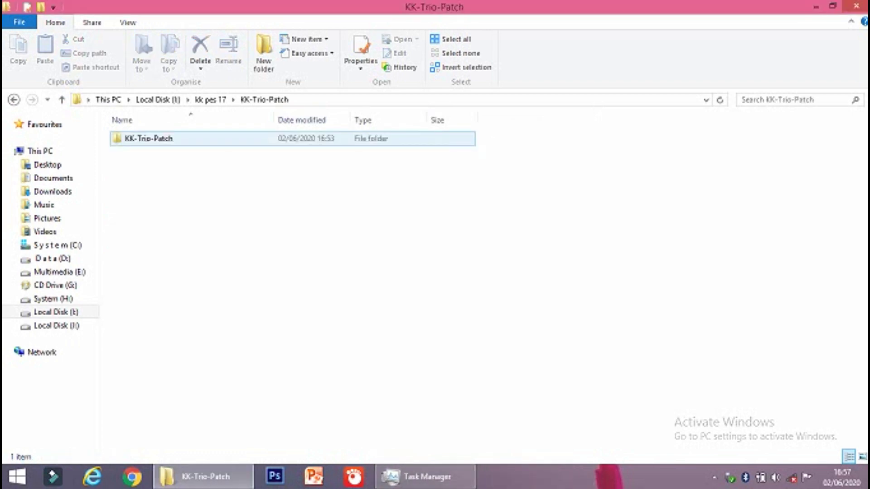
pyautogui.press('Return')
pyautogui.press('Return')
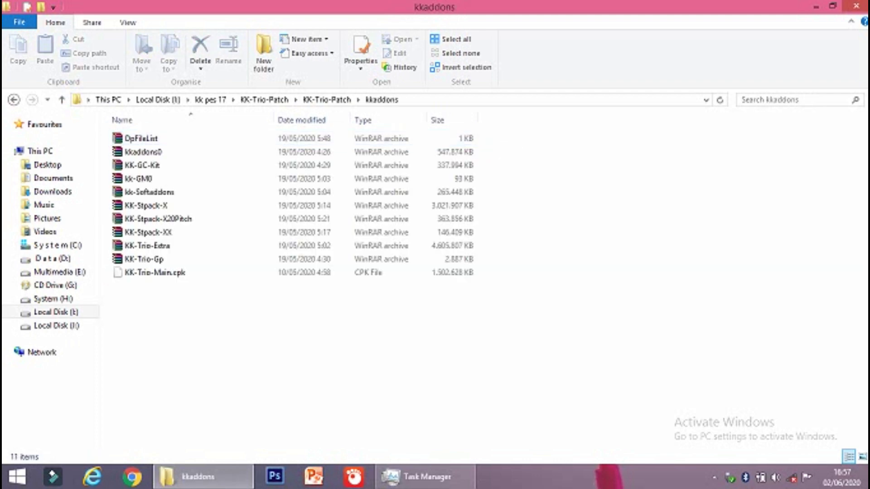
pyautogui.moveTo(521, 135); pyautogui.dragTo(199, 255)
pyautogui.rightClick(166, 136)
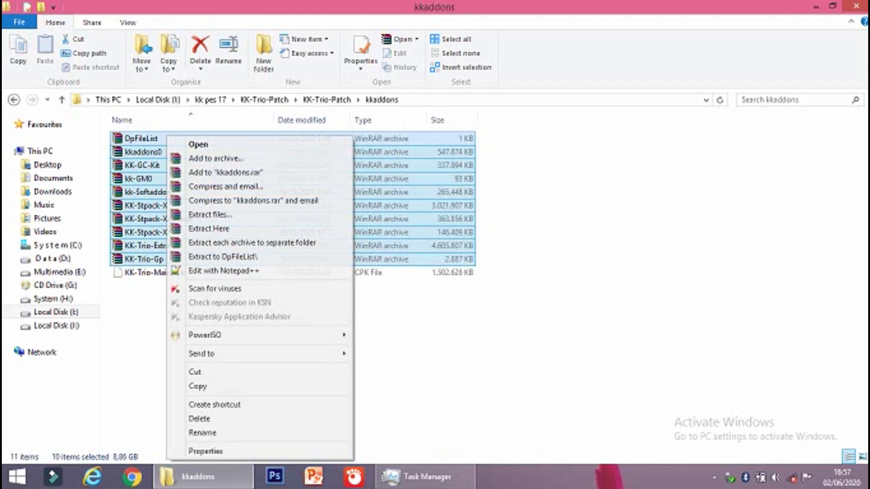
pyautogui.click(208, 229)
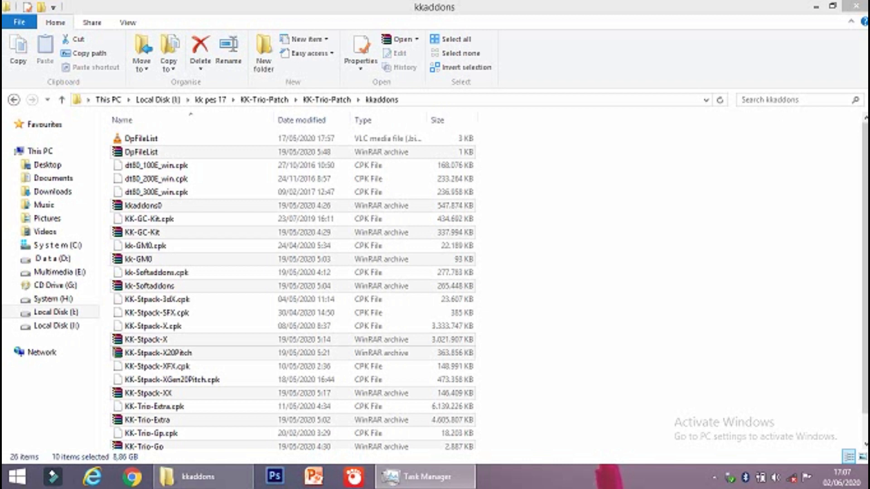
# Step: Delete the already extracted WinRAR archives from the kkaddons folder
pyautogui.click(141, 152)
pyautogui.rightClick(233, 151)
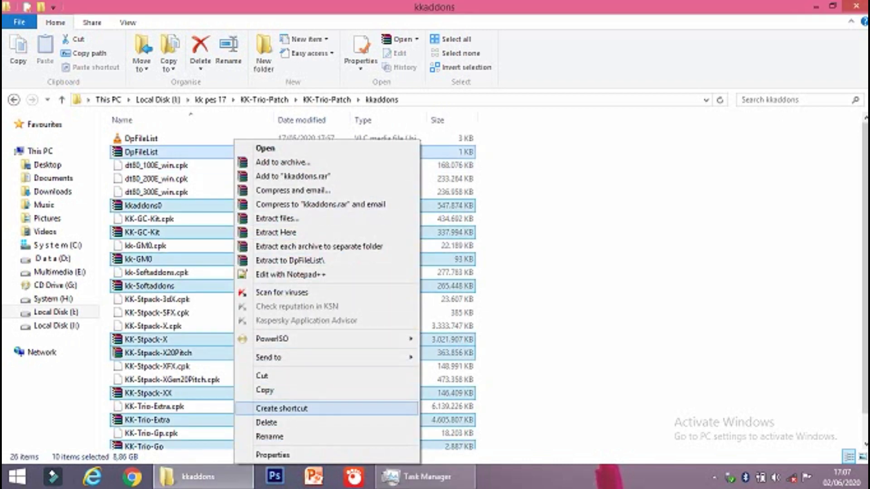
pyautogui.click(267, 422)
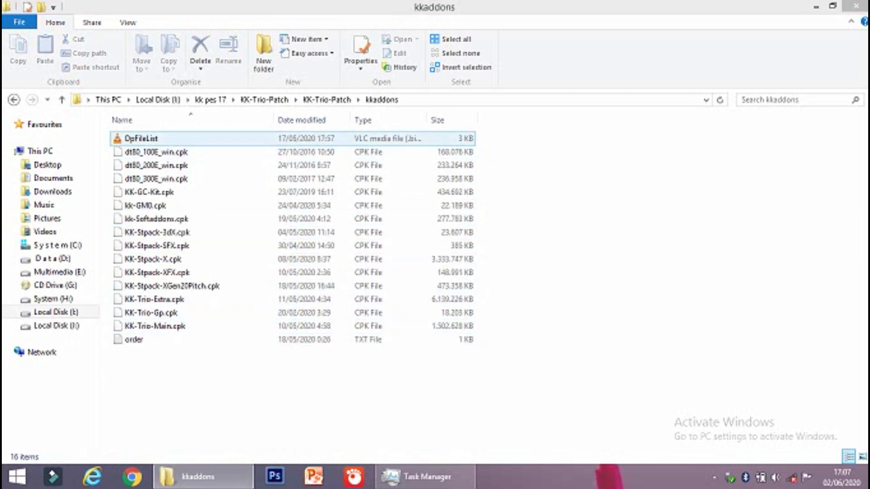
# Step: Extract both WinRAR archives in the patch's modules\kk-Switcher-III folder into that same folder
pyautogui.click(326, 100)
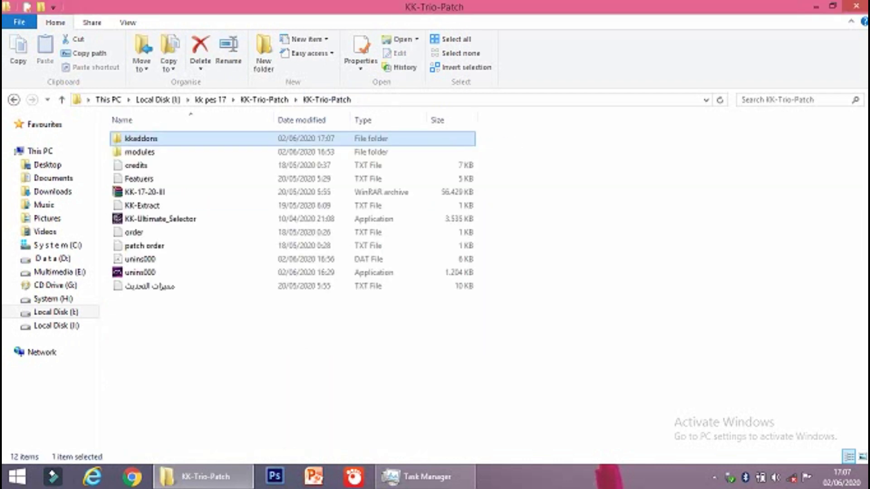
pyautogui.doubleClick(140, 152)
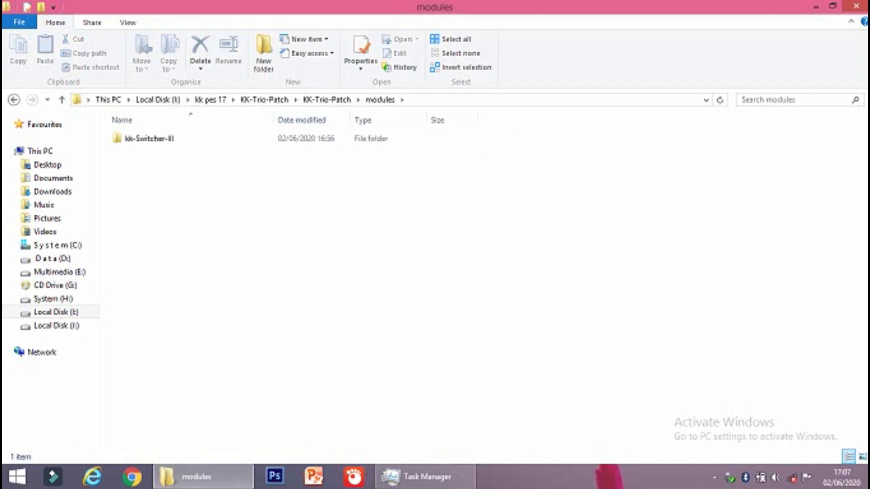
pyautogui.doubleClick(150, 138)
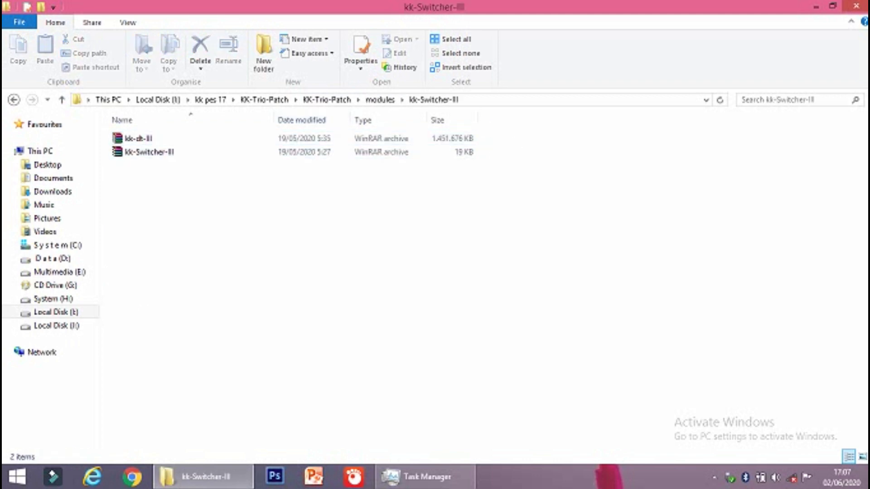
pyautogui.click(150, 152)
pyautogui.hotkey('ctrl', 'a')
pyautogui.rightClick(143, 150)
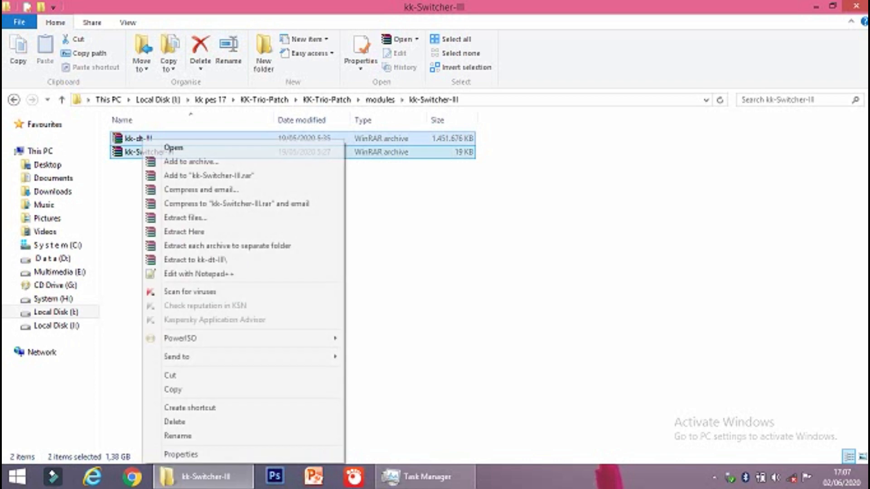
pyautogui.press('Return')
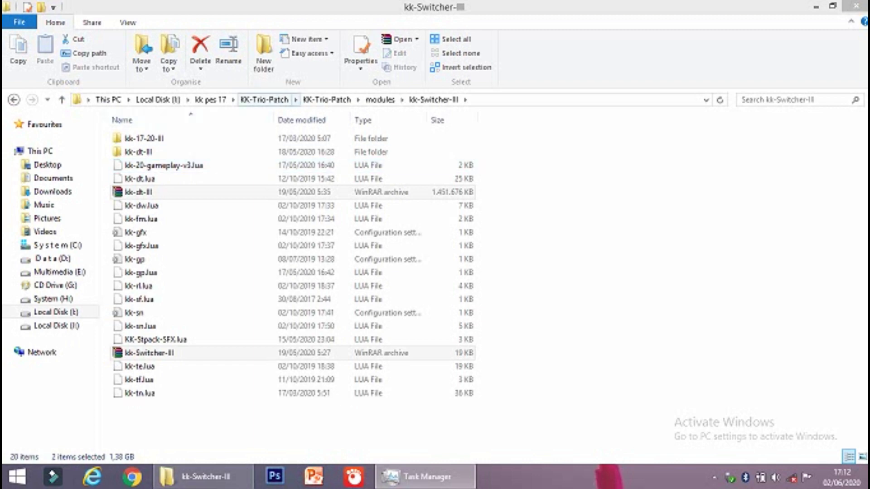
# Step: Extract the KK-17-20-III archive directly into the inner KK-Trio-Patch folder that contains it
pyautogui.click(264, 100)
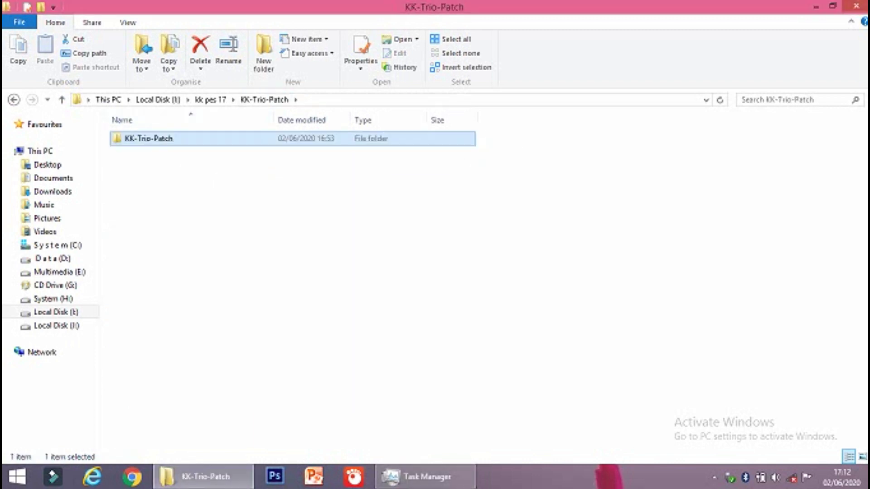
pyautogui.press('Return')
pyautogui.press('Down')
pyautogui.press('Down')
pyautogui.press('Down')
pyautogui.press('Down')
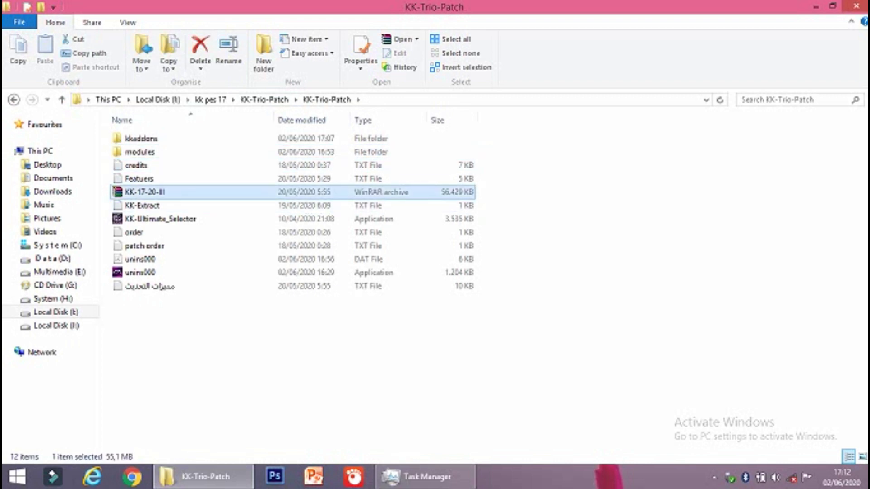
pyautogui.hotkey('shift', 'F10')
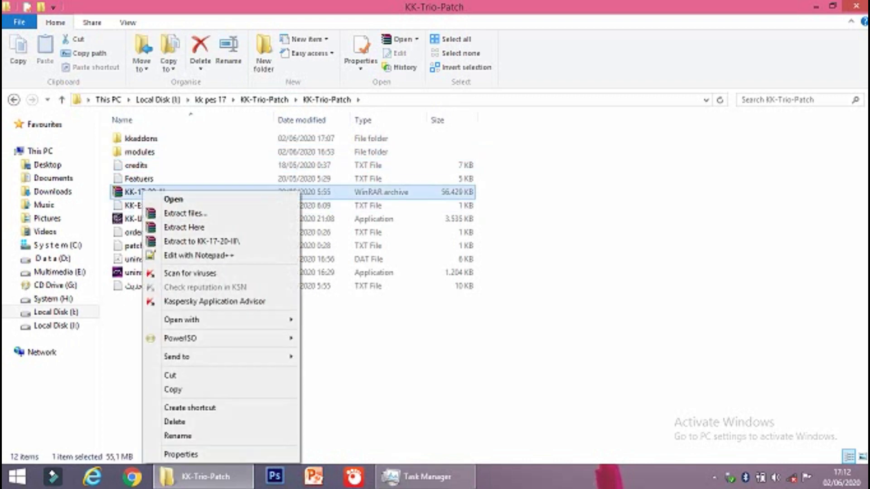
pyautogui.press('Down')
pyautogui.press('Down')
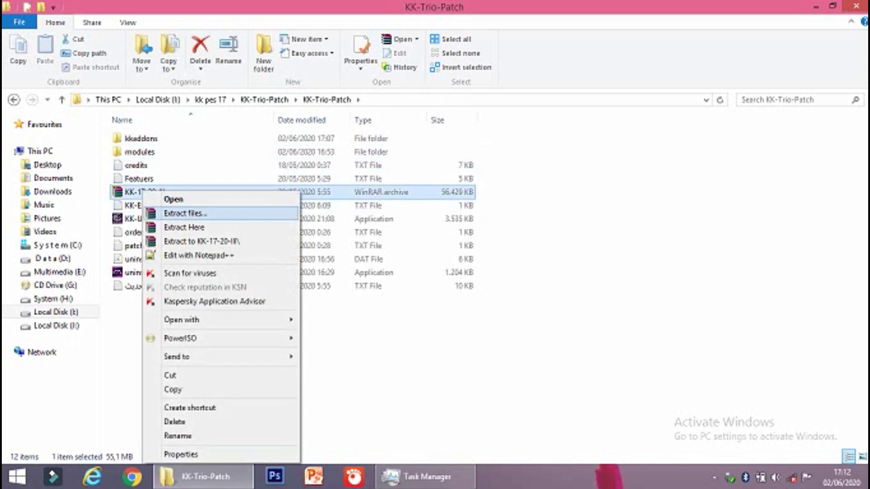
pyautogui.press('Down')
pyautogui.press('Return')
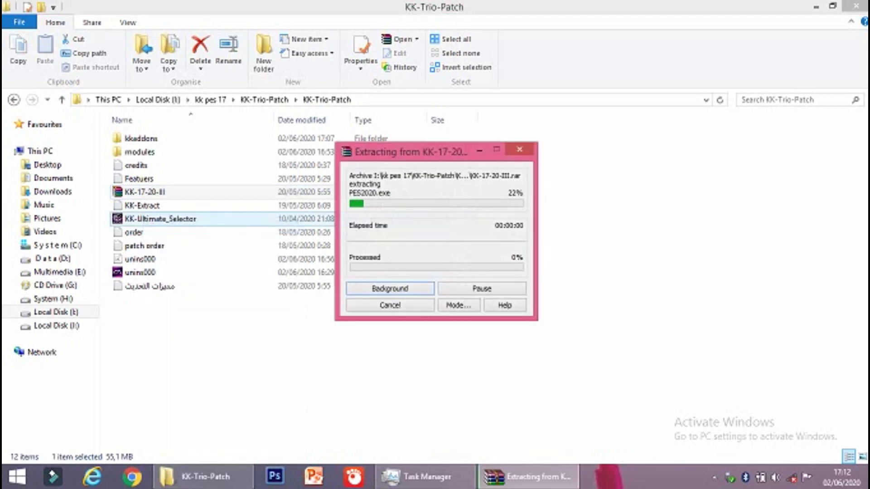
pyautogui.click(412, 303)
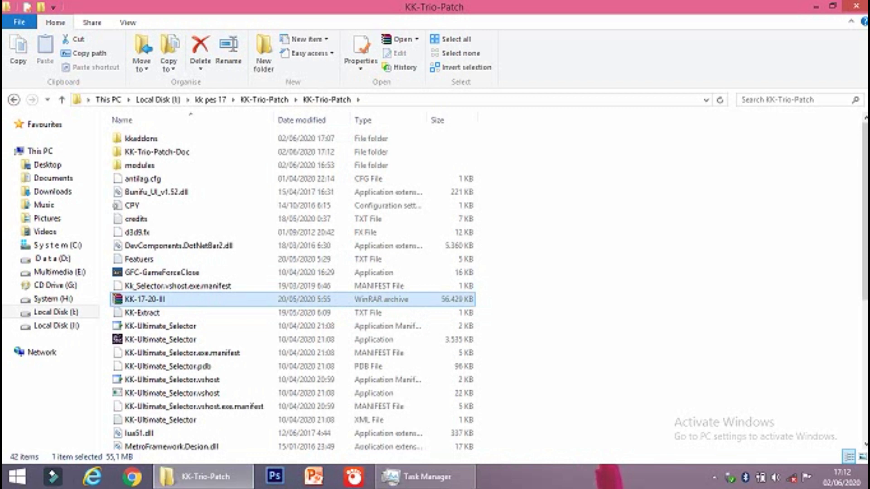
# Step: Copy the EDIT00000000 file from modules\kk-Switcher-III\kk-dt-III\kk-GS\tools\4Players\LiveUpdate
pyautogui.doubleClick(139, 165)
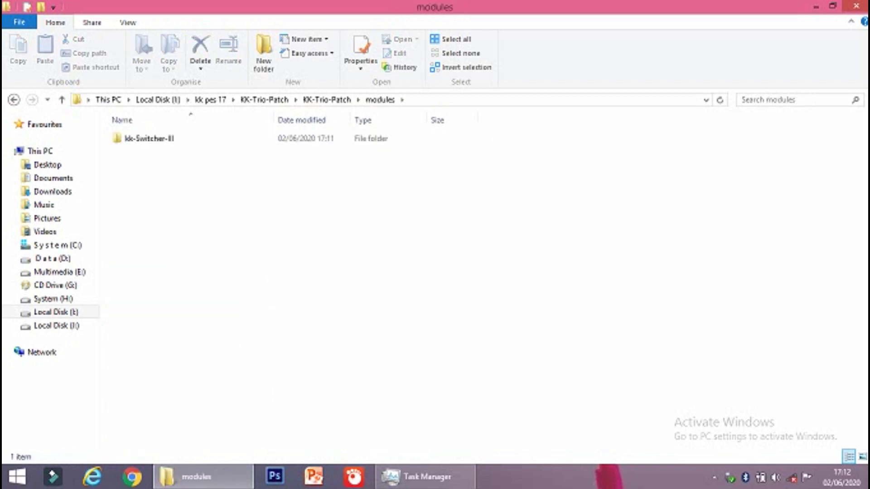
pyautogui.doubleClick(149, 138)
pyautogui.doubleClick(136, 152)
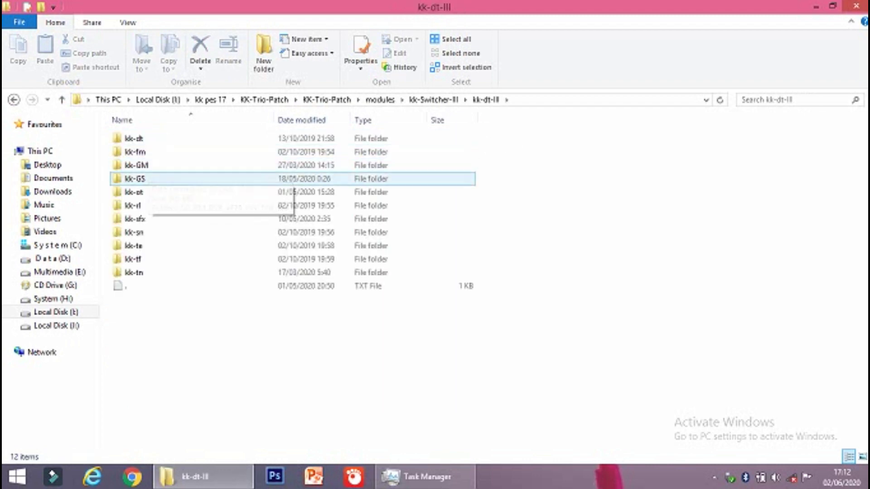
pyautogui.doubleClick(135, 179)
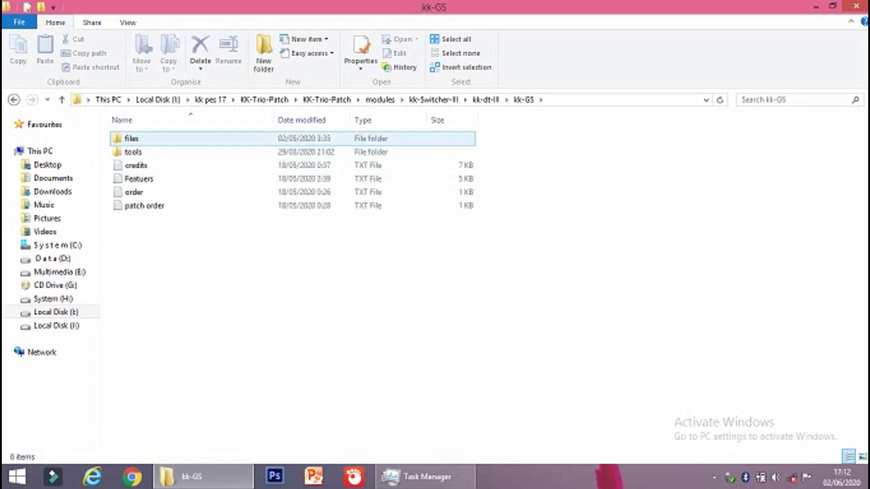
pyautogui.doubleClick(133, 152)
pyautogui.doubleClick(138, 139)
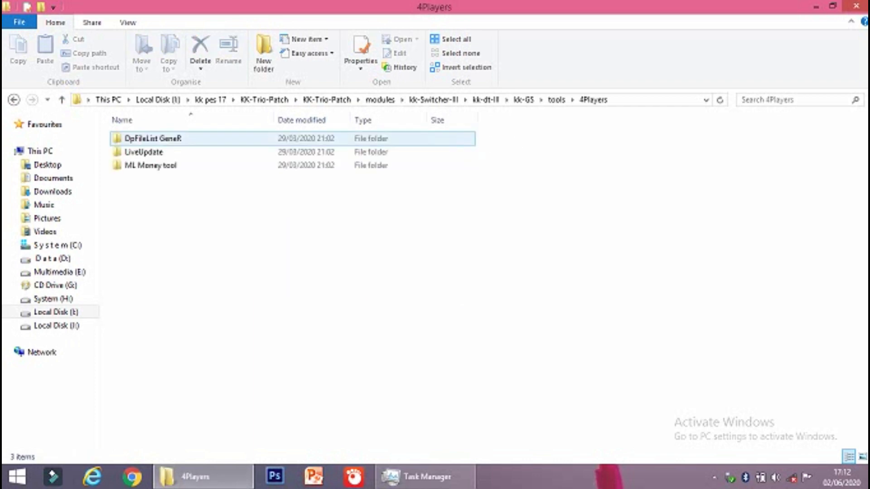
pyautogui.click(143, 153)
pyautogui.doubleClick(143, 153)
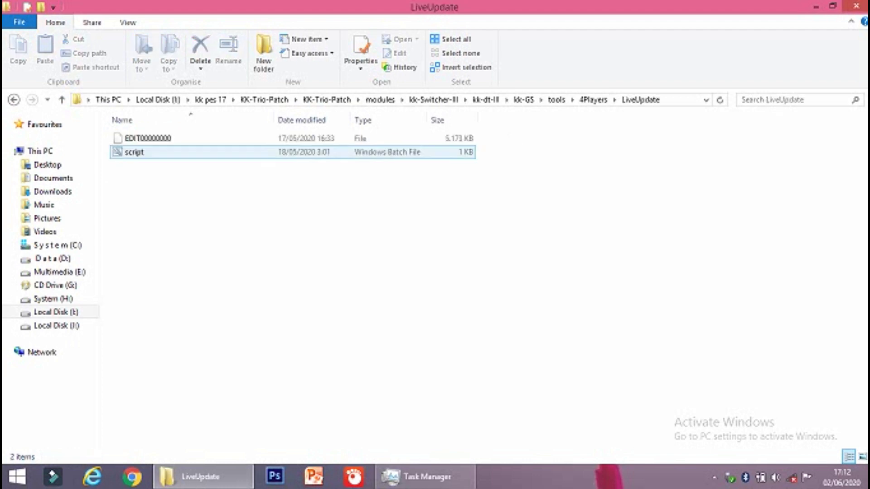
pyautogui.rightClick(158, 138)
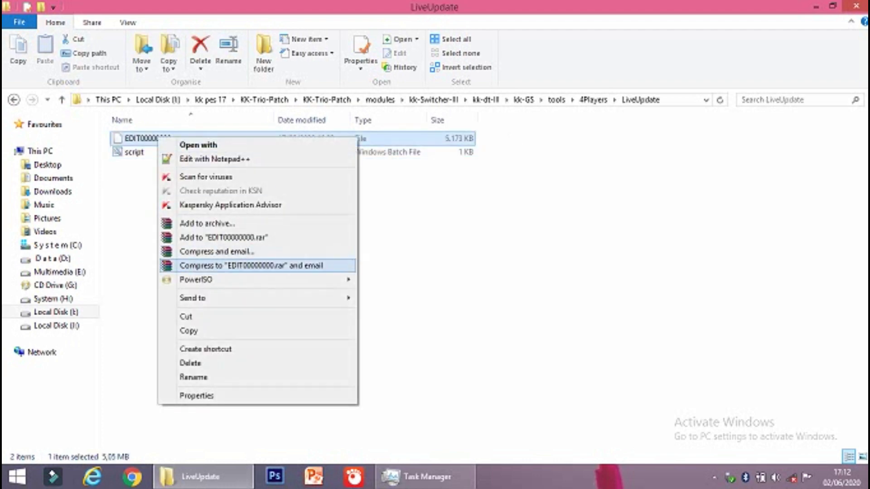
pyautogui.click(190, 331)
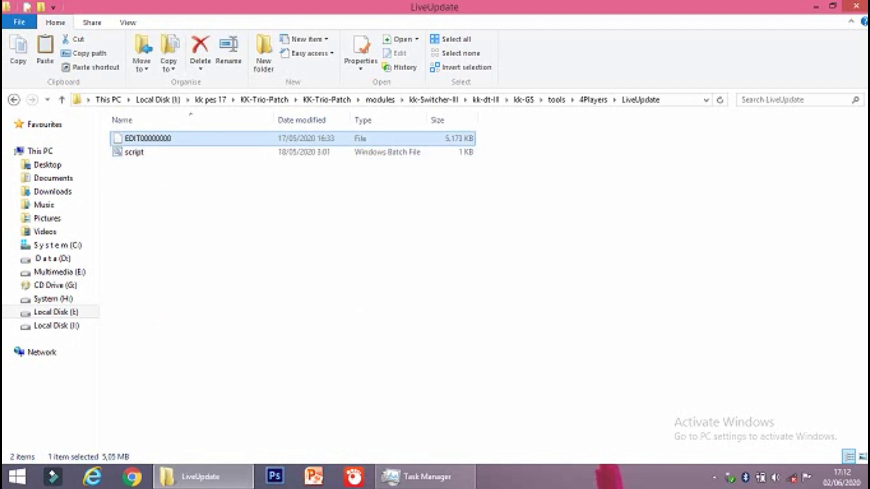
# Step: Paste the copied EDIT00000000 file into Documents\KONAMI\Pro Evolution Soccer 2017\save
pyautogui.click(53, 177)
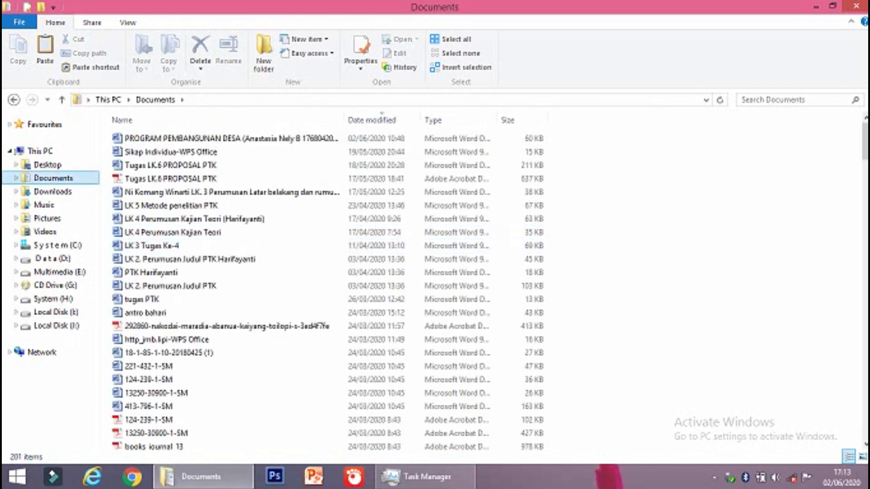
pyautogui.moveTo(865, 136); pyautogui.dragTo(866, 420)
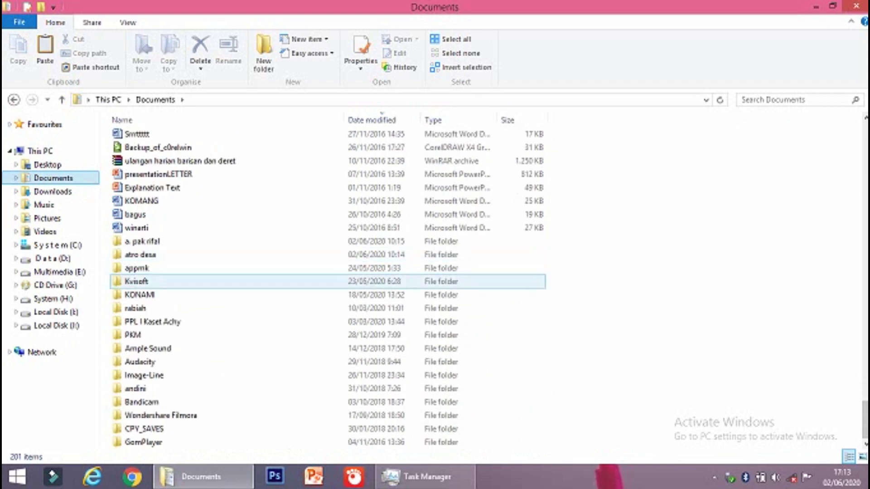
pyautogui.doubleClick(161, 295)
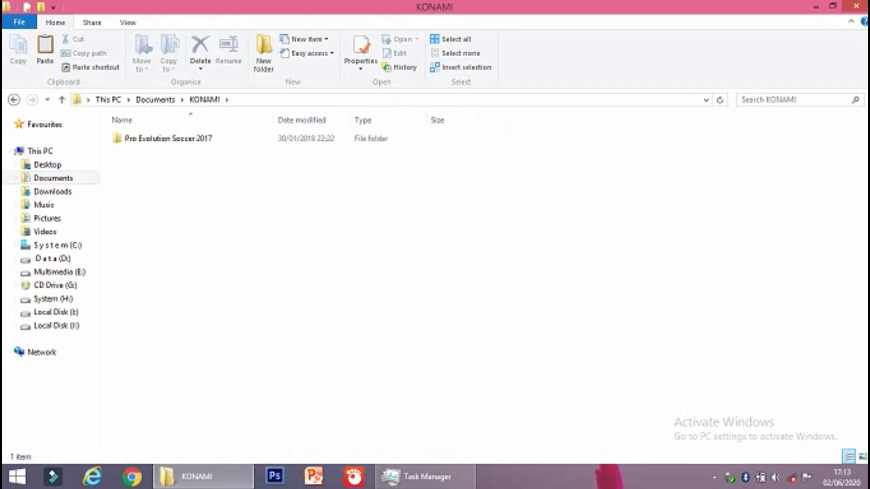
pyautogui.doubleClick(168, 138)
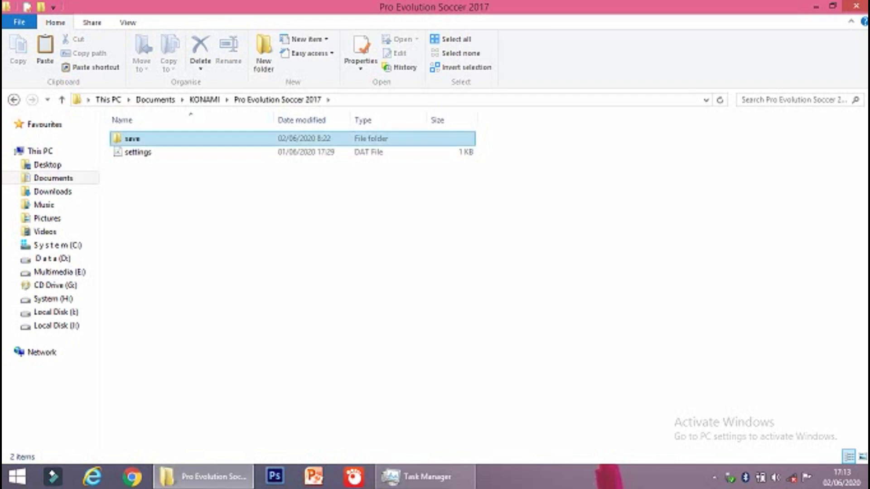
pyautogui.doubleClick(167, 139)
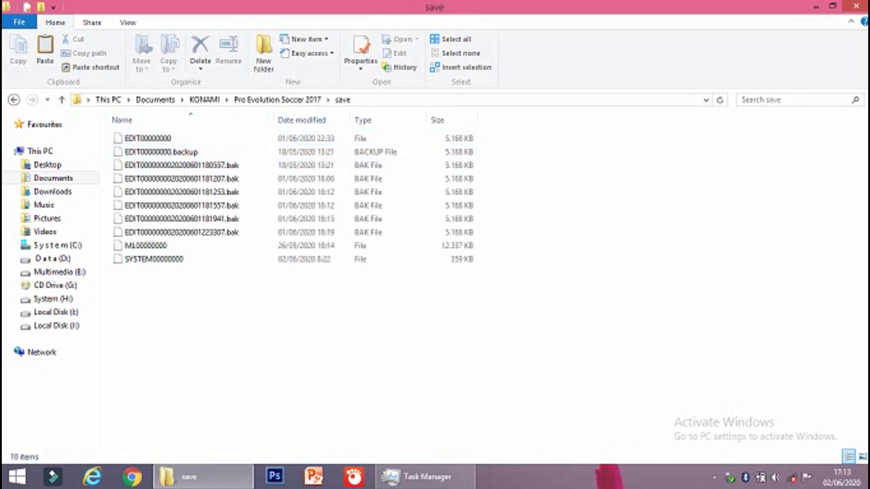
pyautogui.rightClick(537, 184)
pyautogui.click(572, 303)
pyautogui.click(224, 149)
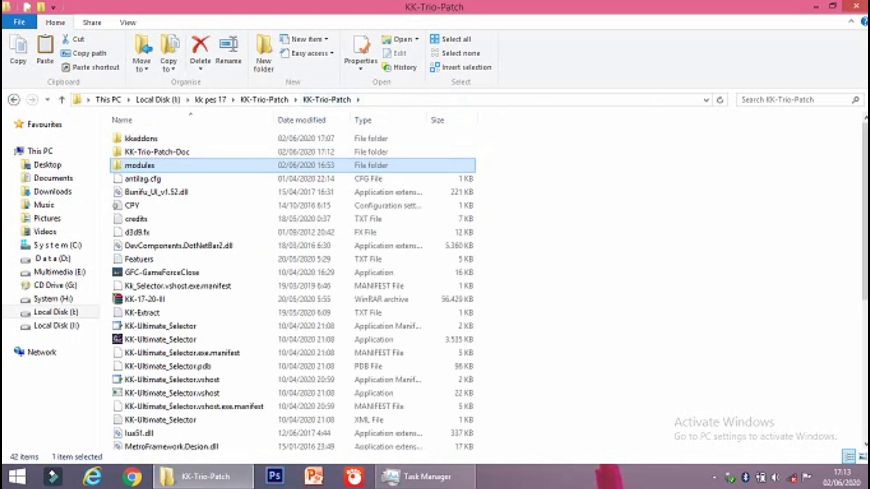
# Step: Copy all the gameplay configuration files from the patch's modules\kk-Switcher-III\kk-17-20-III folder
pyautogui.press('Return')
pyautogui.doubleClick(149, 139)
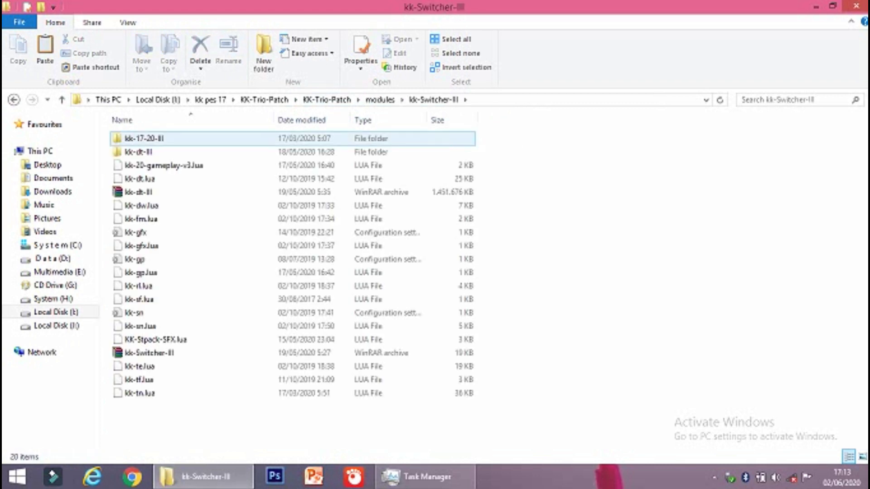
pyautogui.press('Return')
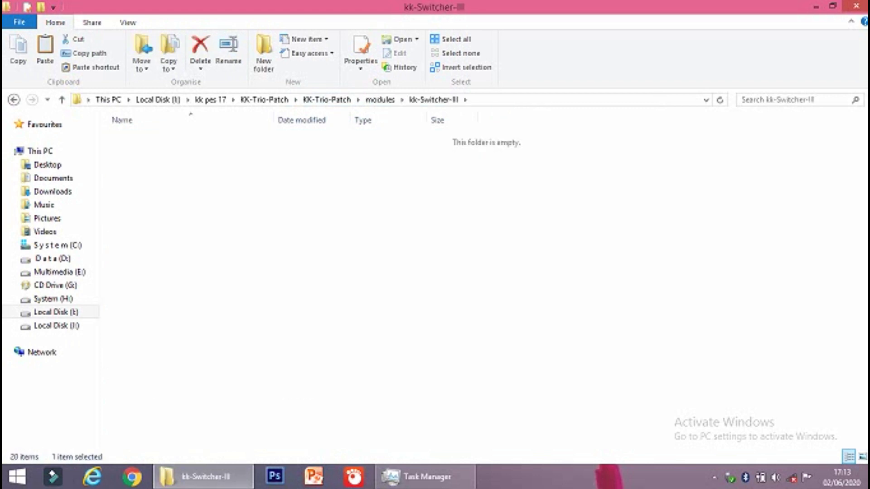
pyautogui.moveTo(170, 227); pyautogui.dragTo(163, 137)
pyautogui.rightClick(163, 137)
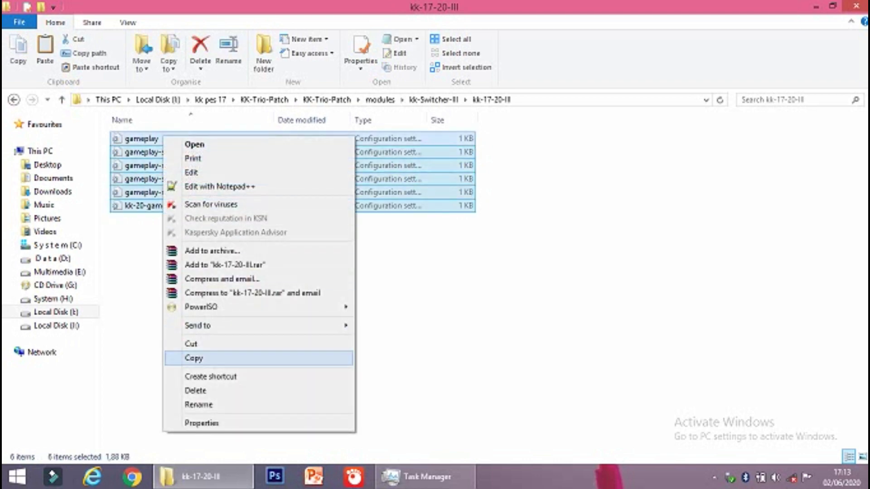
pyautogui.click(193, 358)
# Step: Paste the copied gameplay configuration files into the inner KK-Trio-Patch folder
pyautogui.click(264, 99)
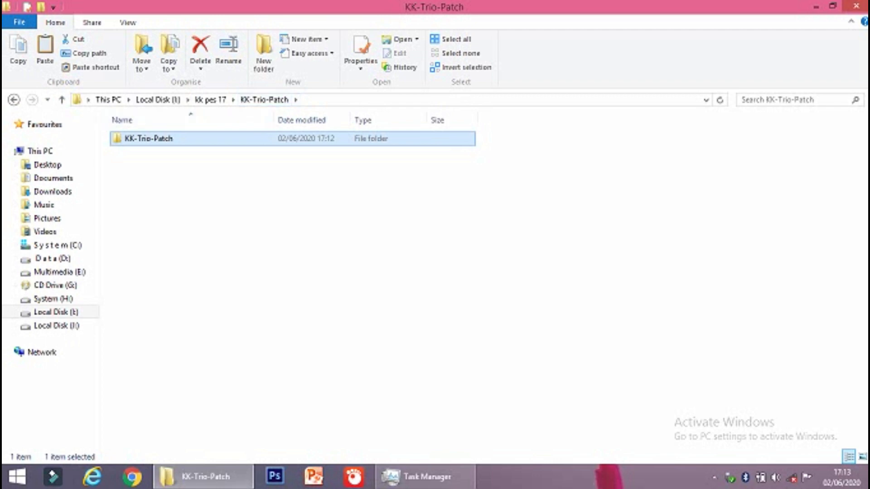
pyautogui.press('Return')
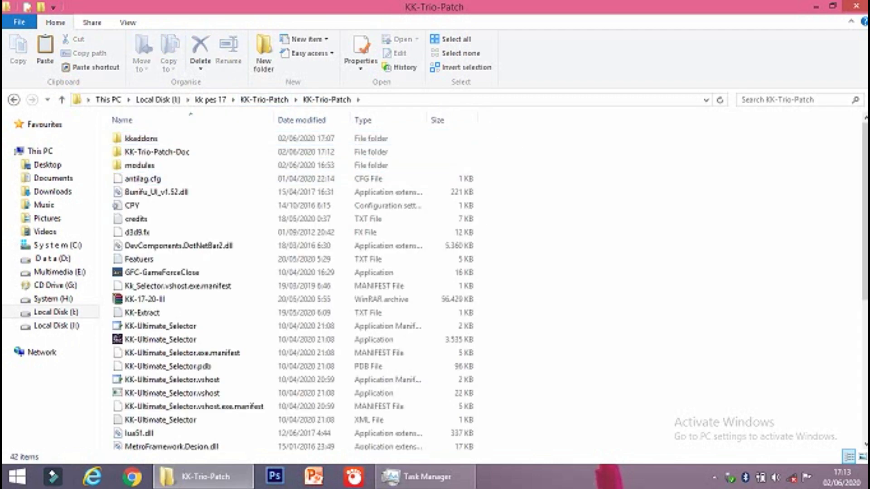
pyautogui.rightClick(553, 209)
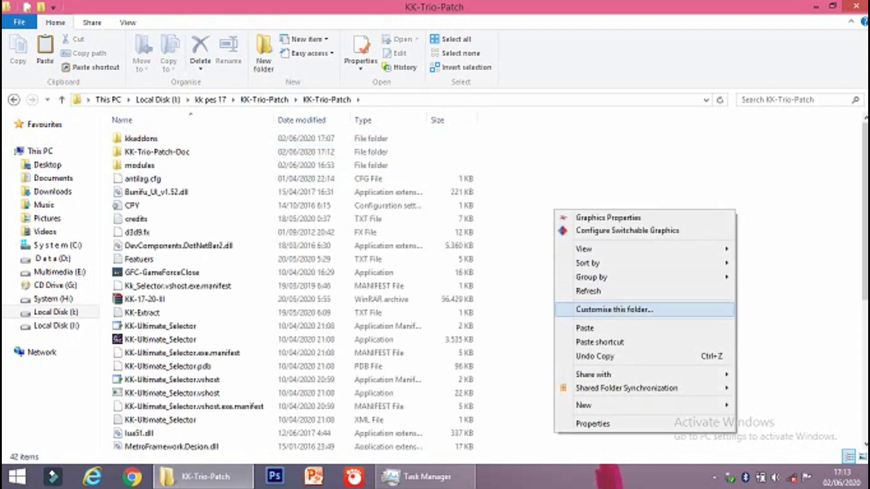
pyautogui.press('Return')
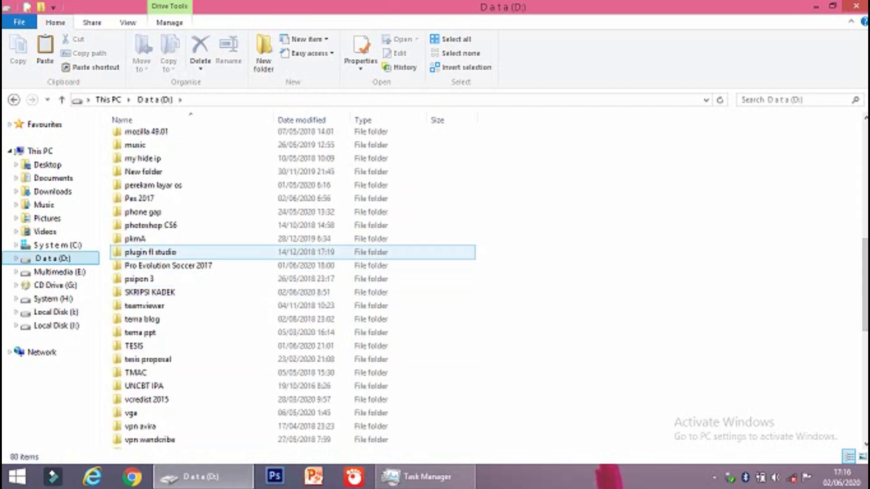
# Step: Copy the Data folder from the Pro Evolution Soccer 2017 game folder on drive D
pyautogui.doubleClick(154, 272)
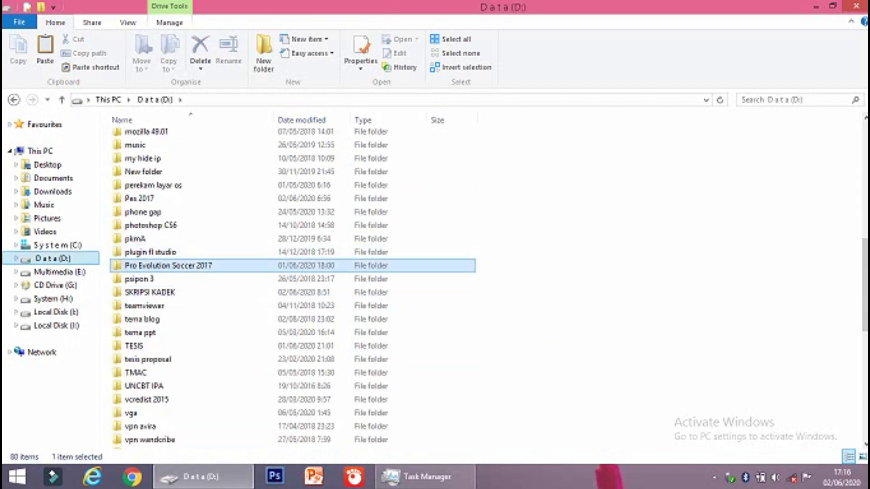
pyautogui.click(154, 152)
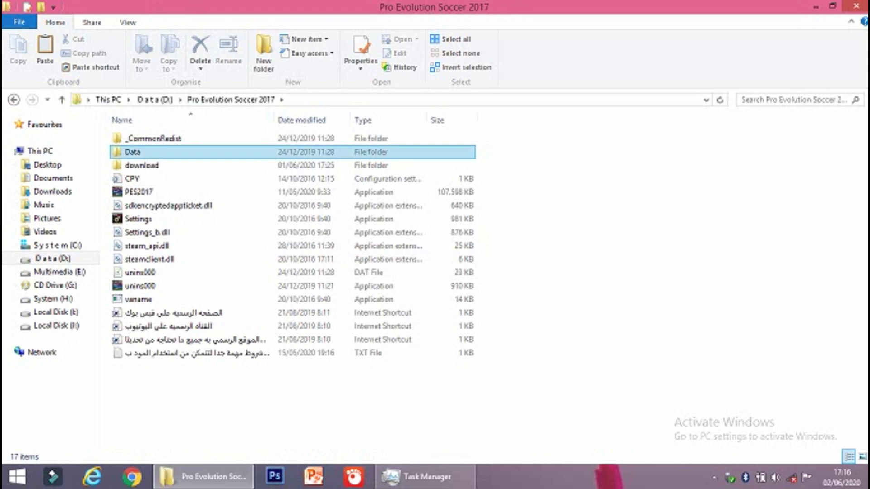
pyautogui.rightClick(164, 152)
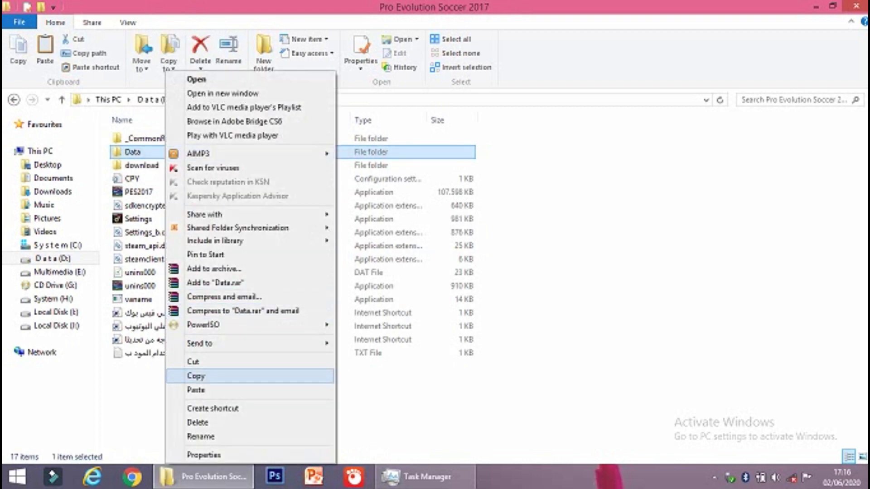
pyautogui.click(196, 376)
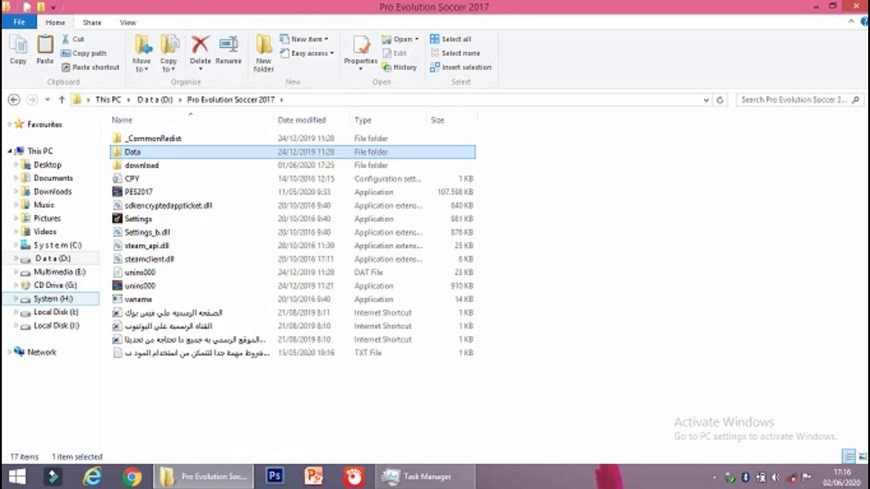
# Step: Paste the copied Data folder into the inner KK-Trio-Patch folder on the drive I patch location
pyautogui.click(14, 99)
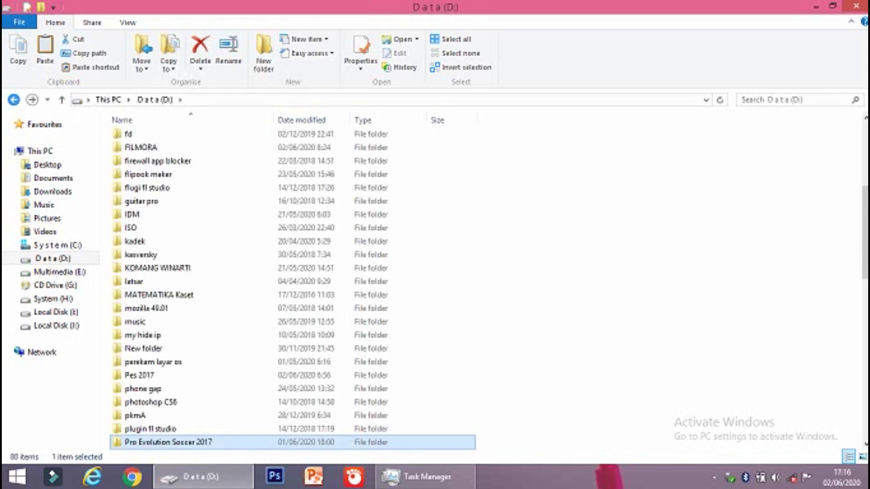
pyautogui.click(14, 99)
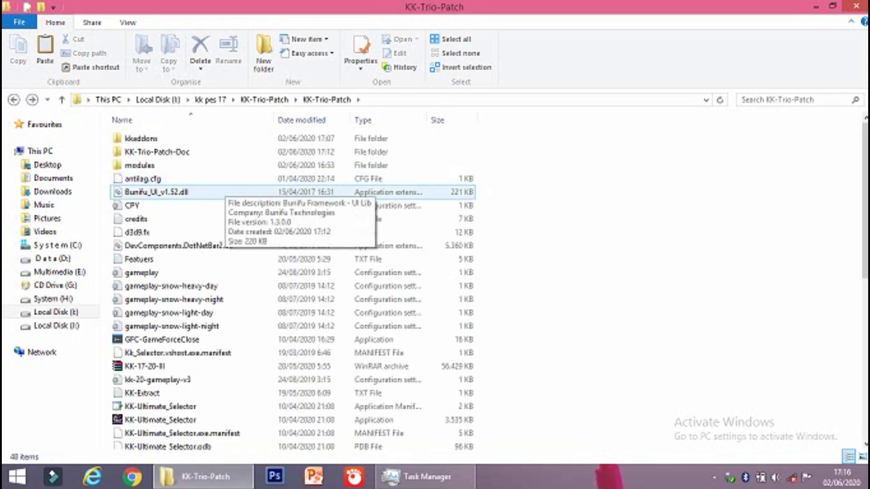
pyautogui.rightClick(592, 177)
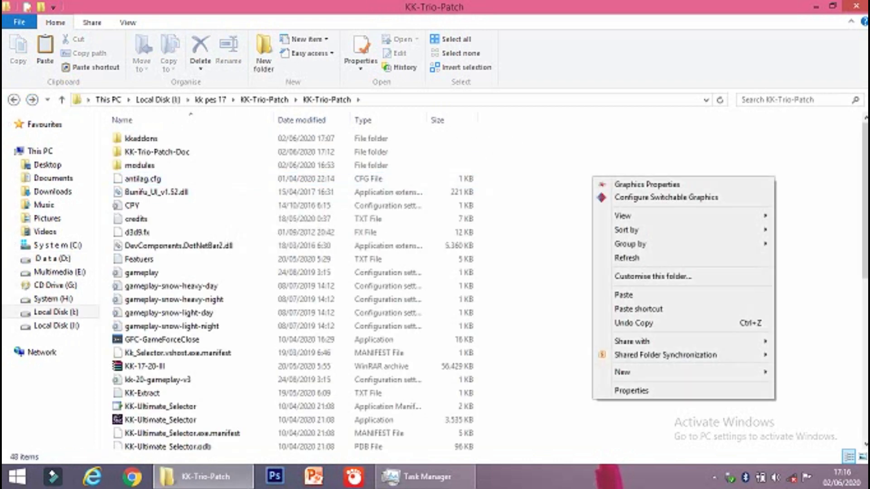
pyautogui.click(623, 295)
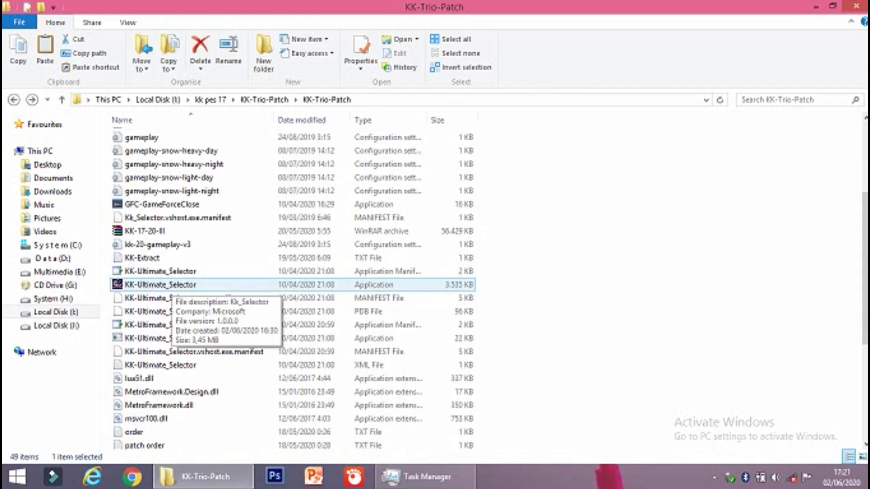
# Step: Launch the KK-Ultimate_Selector application from the patch folder and open its DpFileList Generator tool
pyautogui.rightClick(171, 285)
pyautogui.click(203, 134)
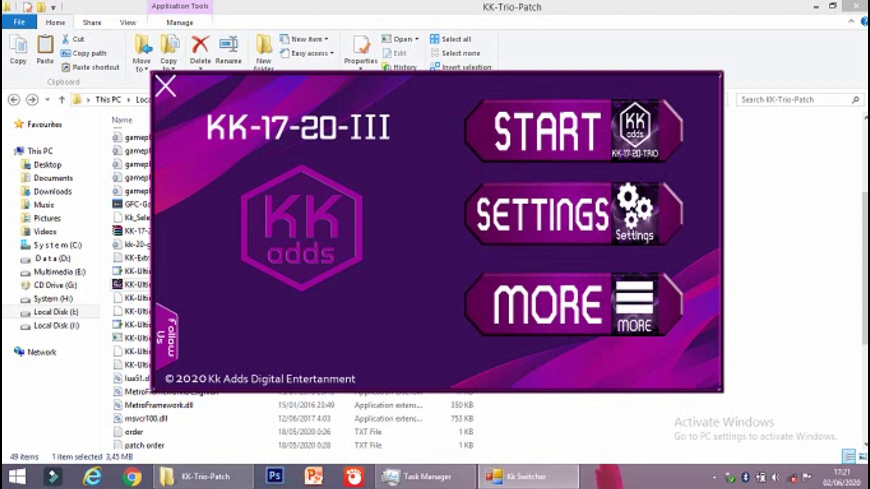
pyautogui.click(573, 305)
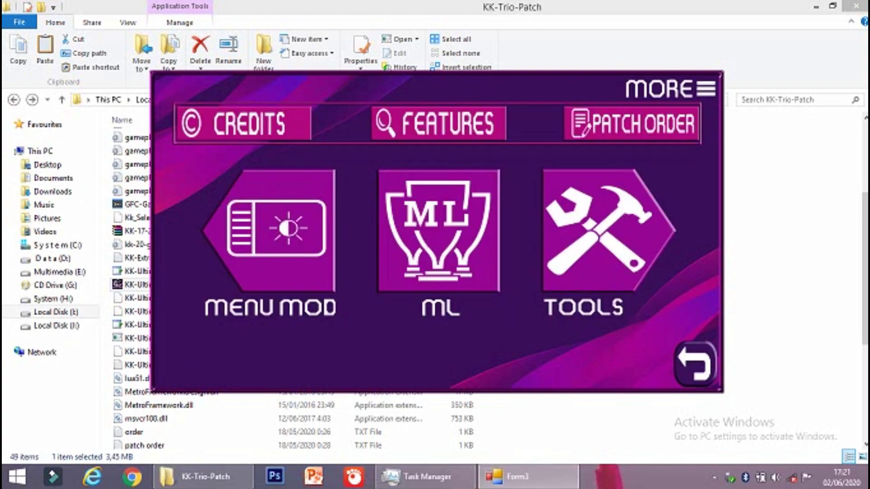
pyautogui.click(597, 236)
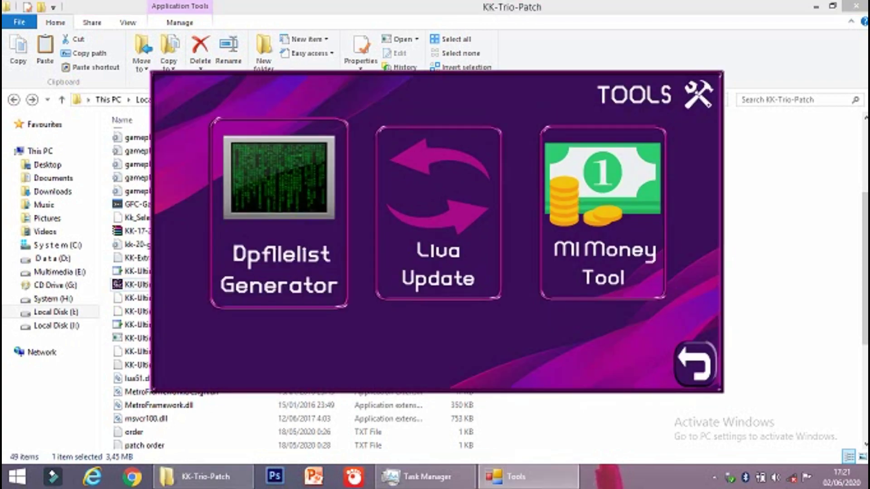
pyautogui.click(278, 213)
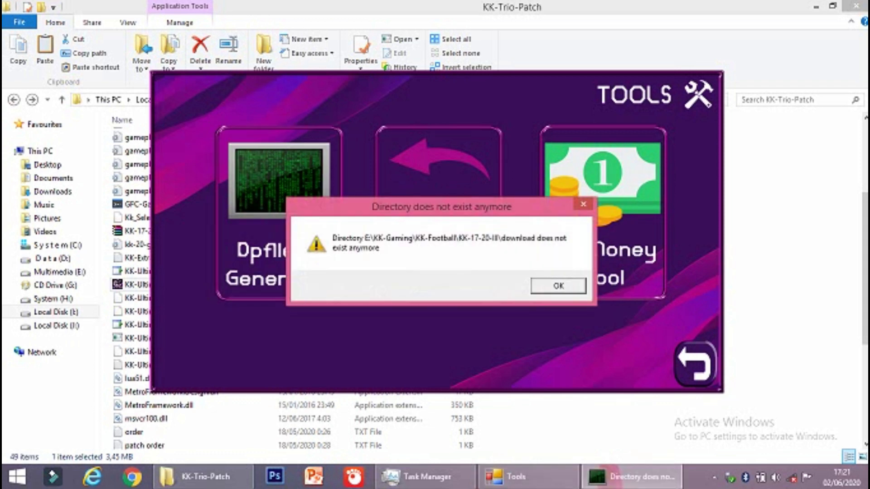
pyautogui.click(558, 286)
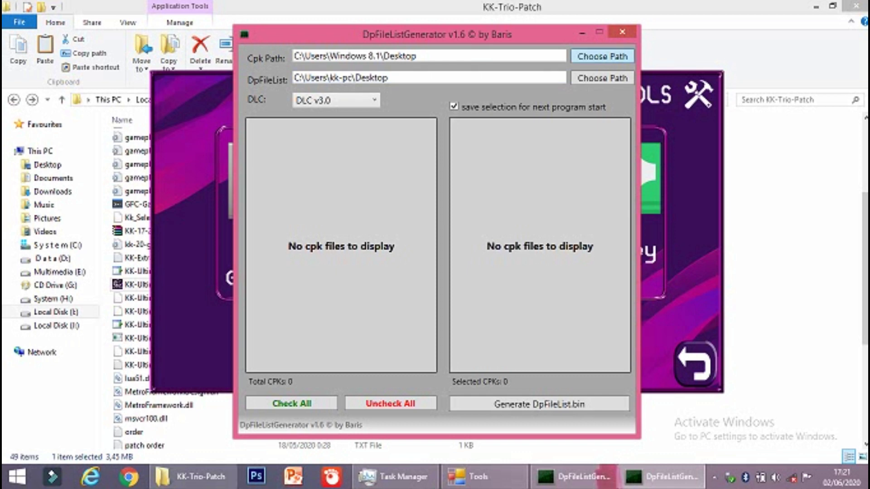
# Step: Set the Cpk Path to I:\kk pes 17\KK-Trio-Patch\KK-Trio-Patch\kkaddons and highlight the first CPK names in the patch order document
pyautogui.click(602, 56)
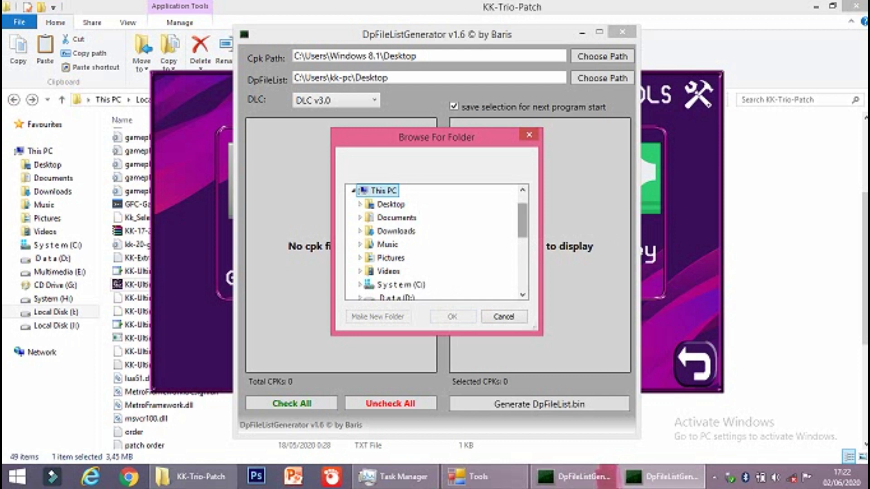
pyautogui.click(399, 244)
pyautogui.moveTo(522, 220); pyautogui.dragTo(523, 259)
pyautogui.doubleClick(399, 244)
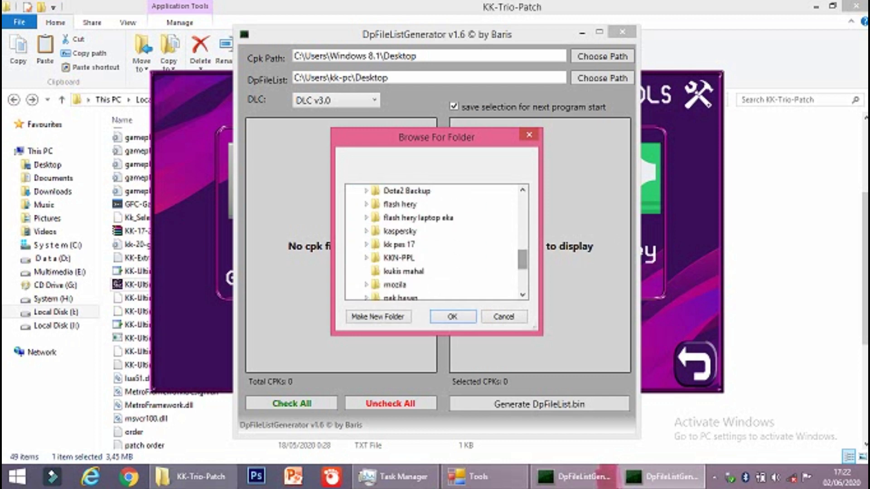
pyautogui.click(404, 245)
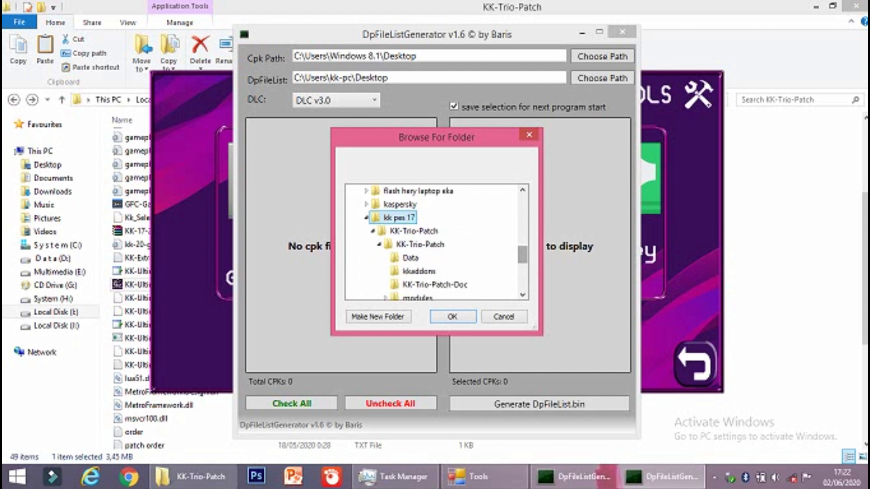
pyautogui.scroll(-1, 436, 242)
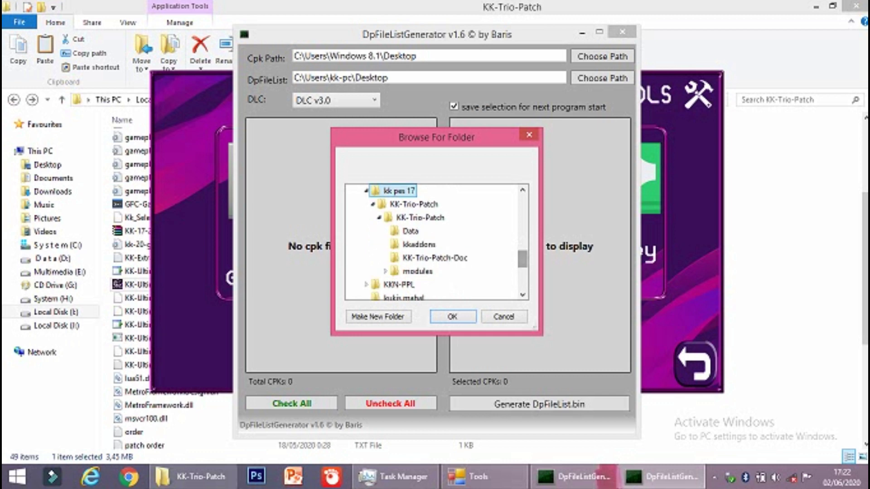
pyautogui.click(427, 245)
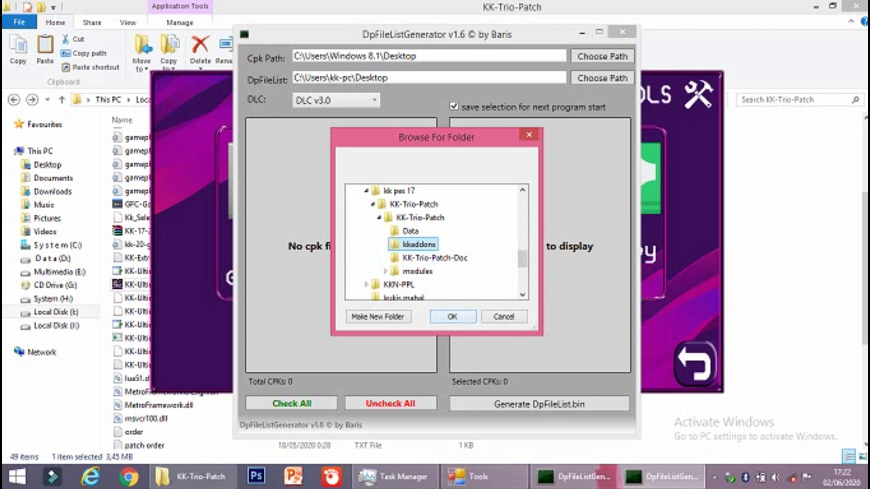
pyautogui.press('Return')
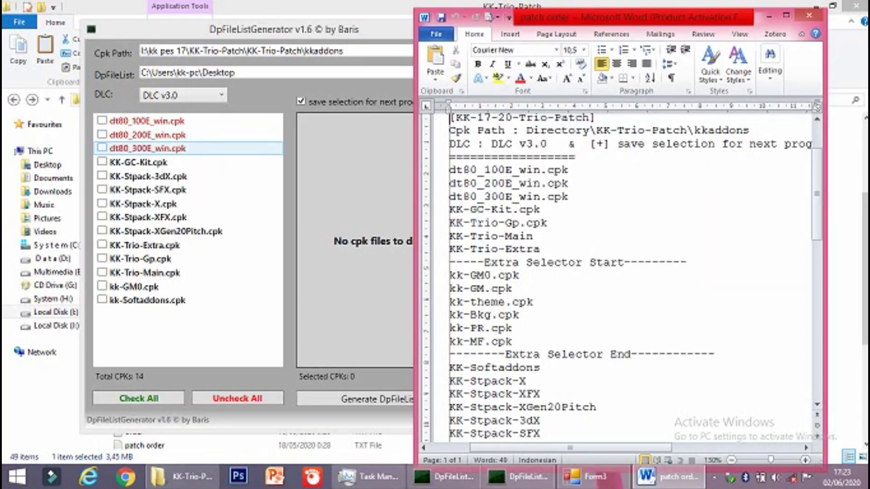
pyautogui.moveTo(450, 170); pyautogui.dragTo(547, 223)
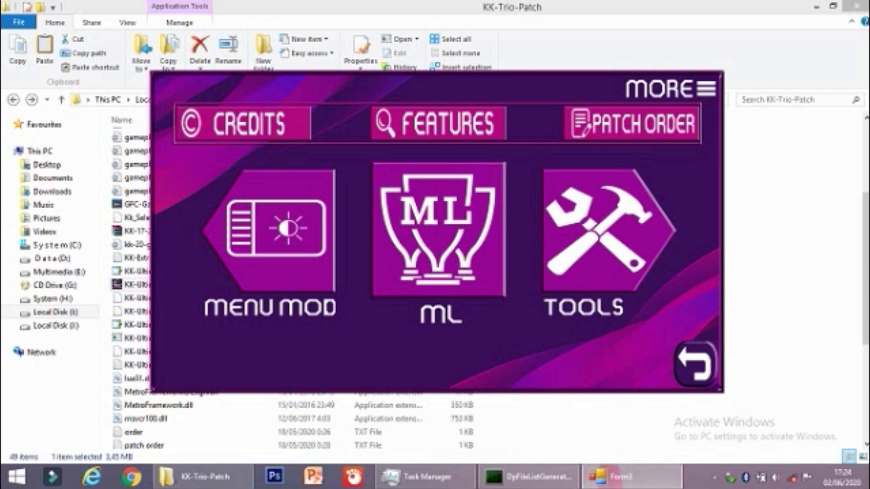
# Step: Choose Manager1 as the manager image in the selector's Master League options
pyautogui.click(435, 244)
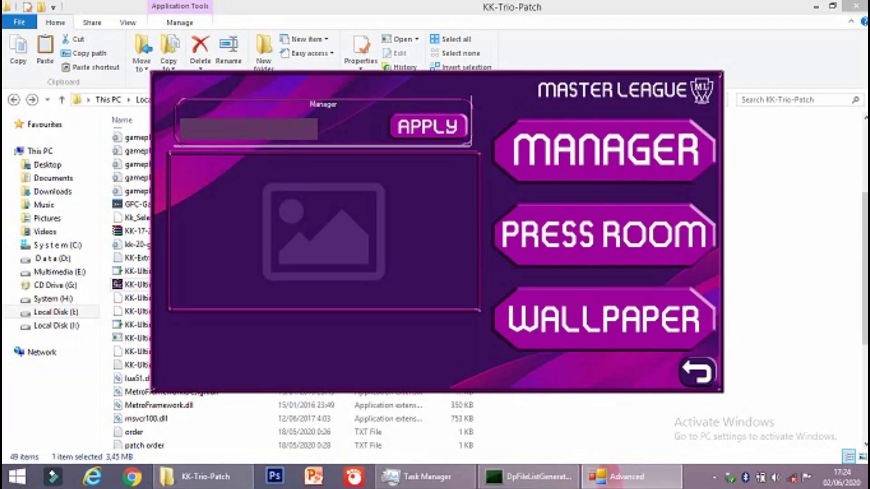
pyautogui.click(306, 130)
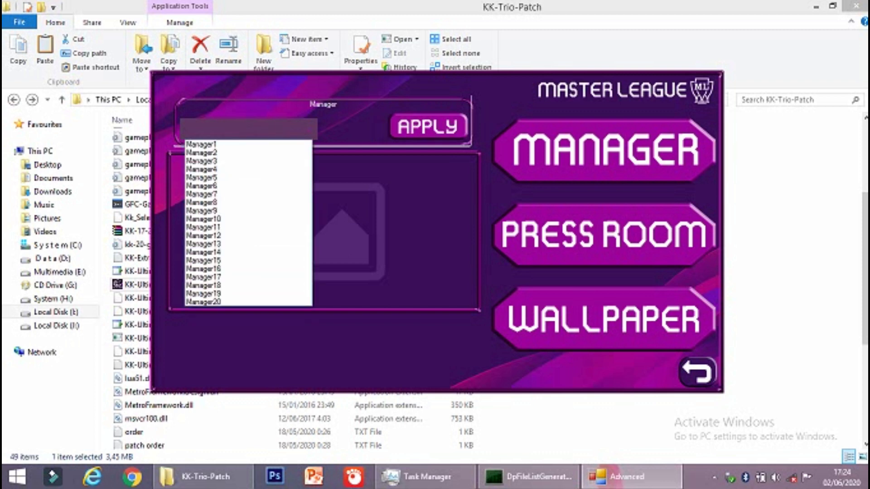
pyautogui.press('Down')
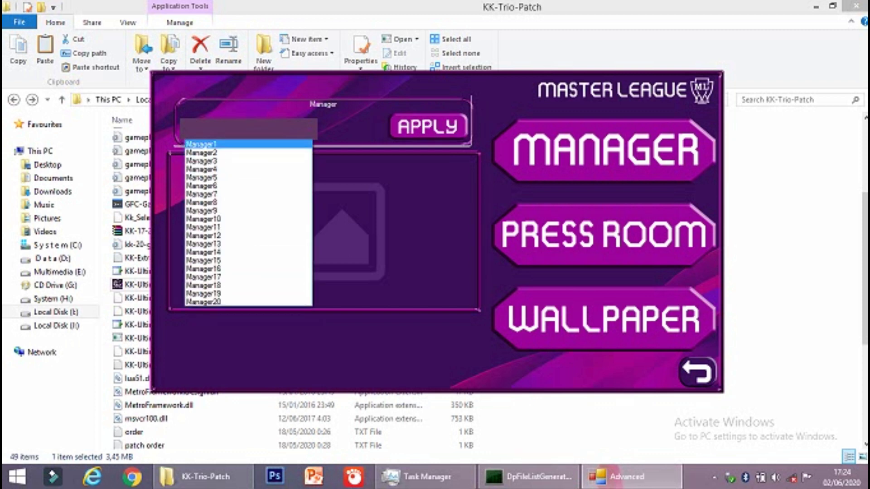
pyautogui.press('Return')
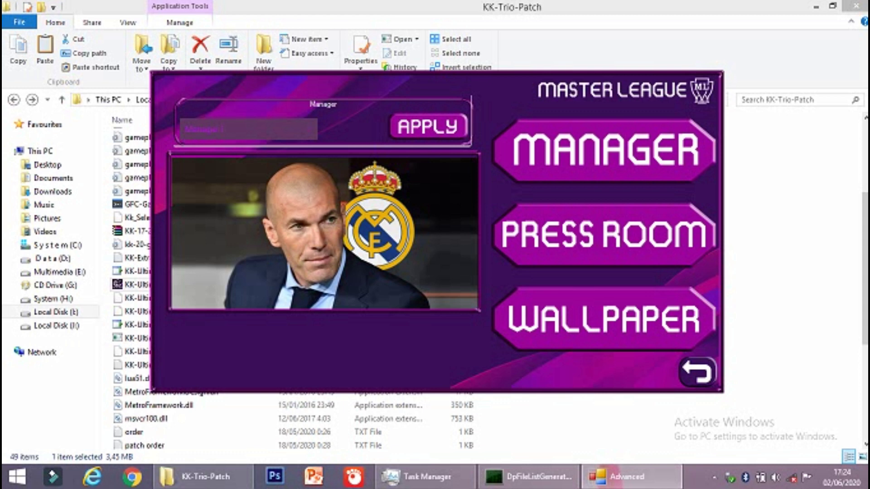
pyautogui.press('Tab')
# Step: Choose the Press Room image with the Qatar World Cup backdrop in the Master League options
pyautogui.press('Tab')
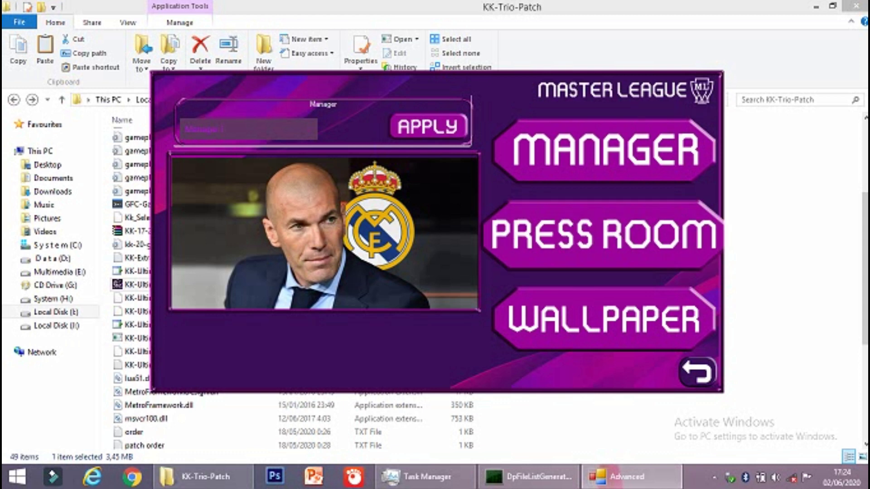
pyautogui.press('Return')
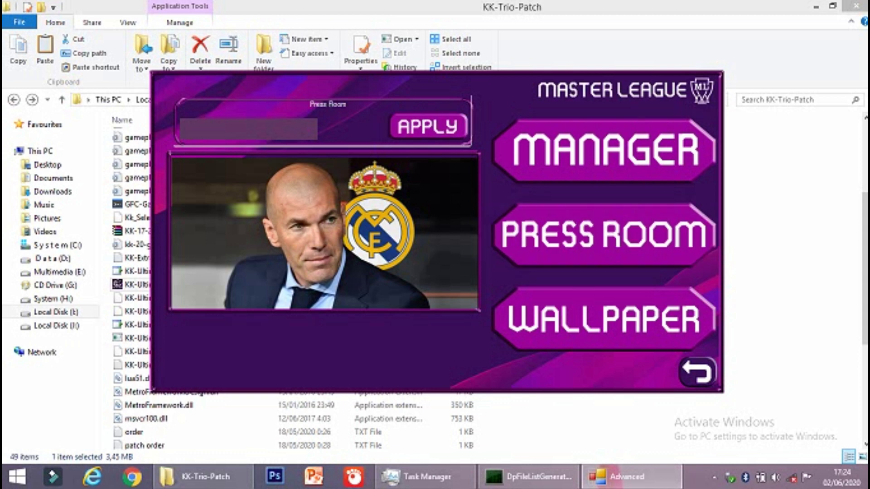
pyautogui.click(307, 130)
pyautogui.click(272, 169)
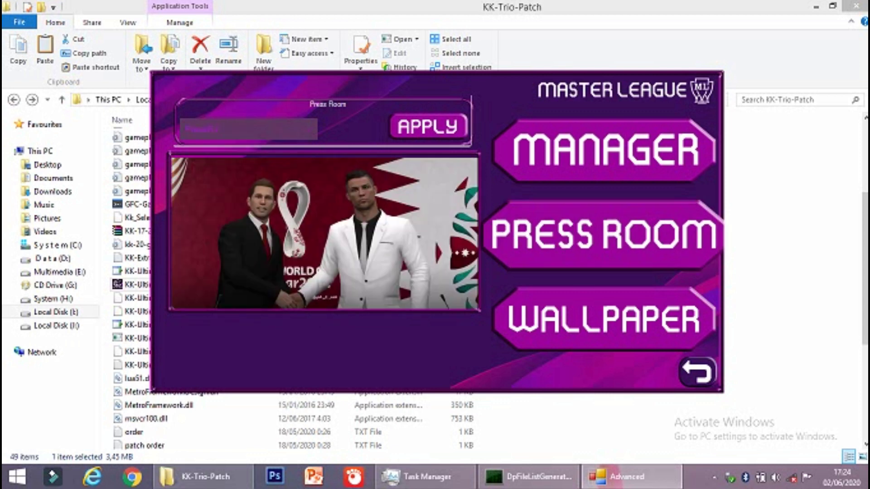
# Step: Choose the bright lounge and corridor image as the Master League wallpaper
pyautogui.press('Tab')
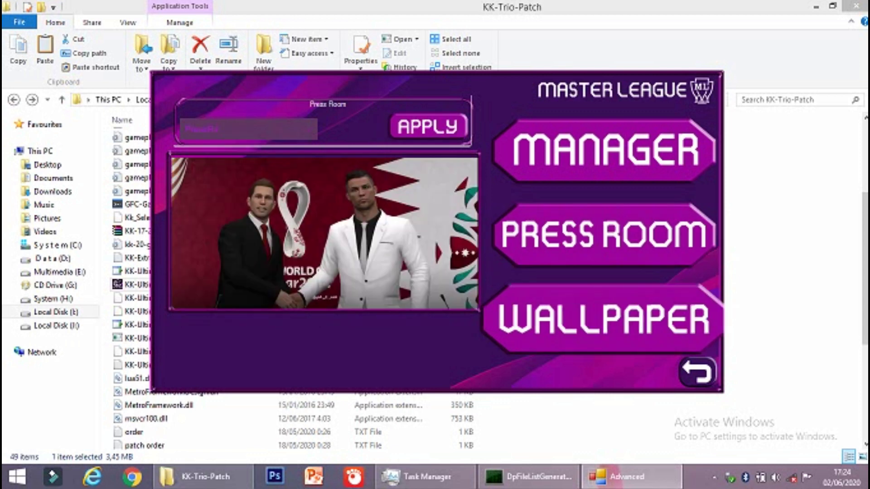
pyautogui.press('Return')
pyautogui.click(306, 130)
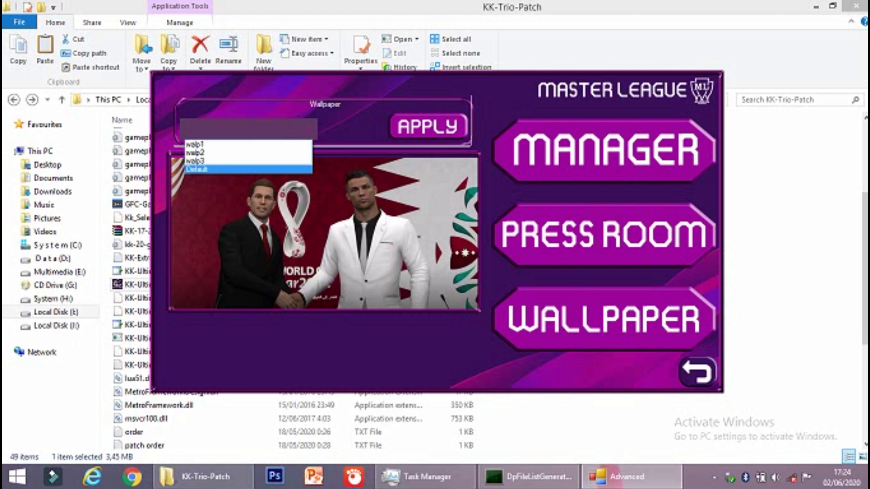
pyautogui.press('Up')
pyautogui.press('Up')
pyautogui.press('Return')
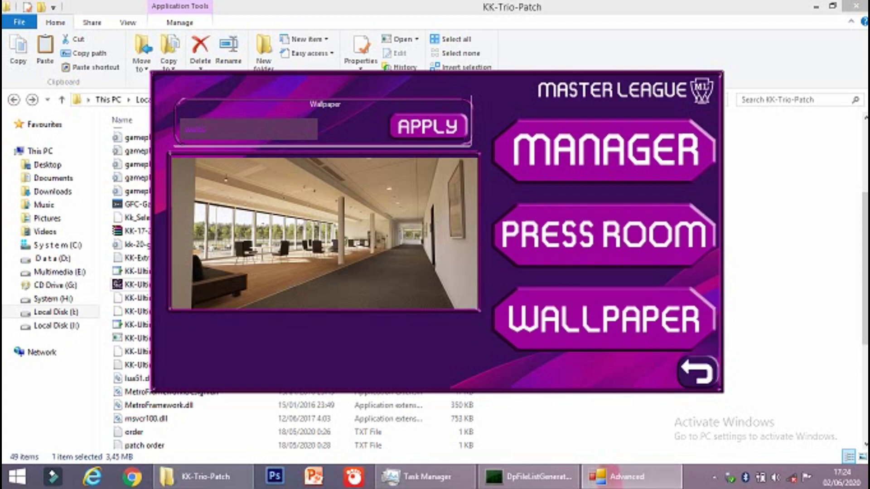
# Step: Leave the Master League options and reopen the DpFileList Generator from the selector's tools
pyautogui.press('Return')
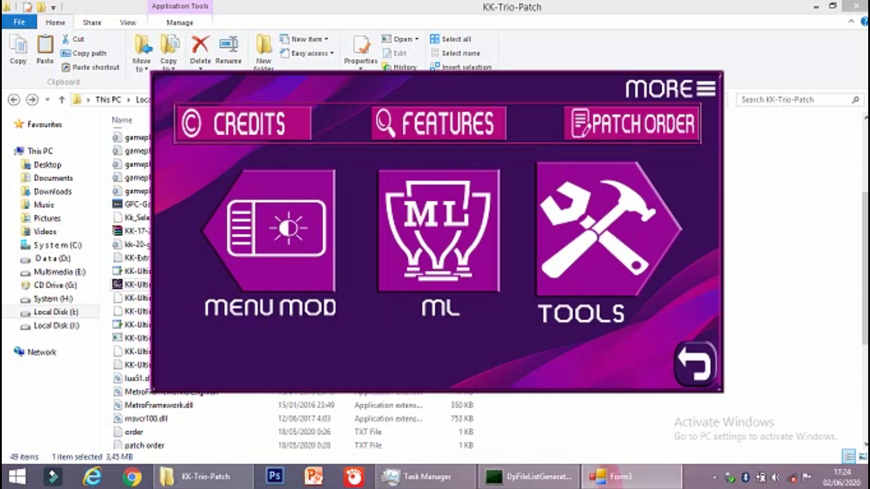
pyautogui.press('Return')
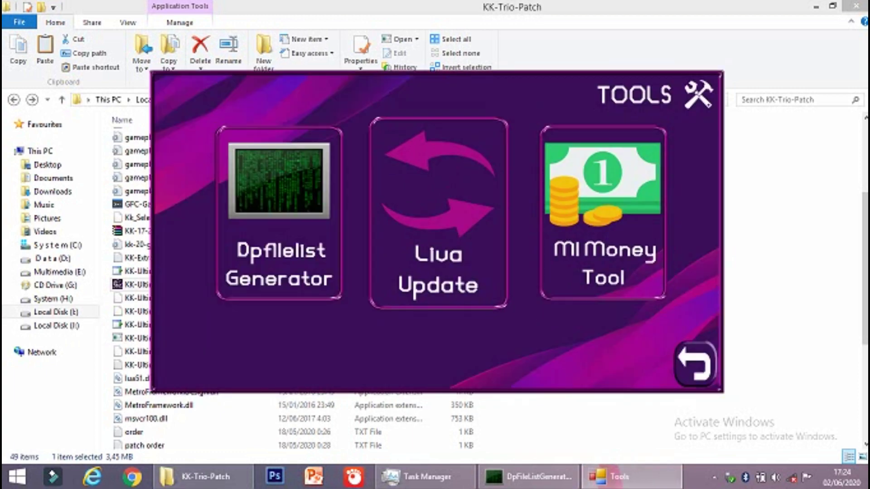
pyautogui.click(297, 222)
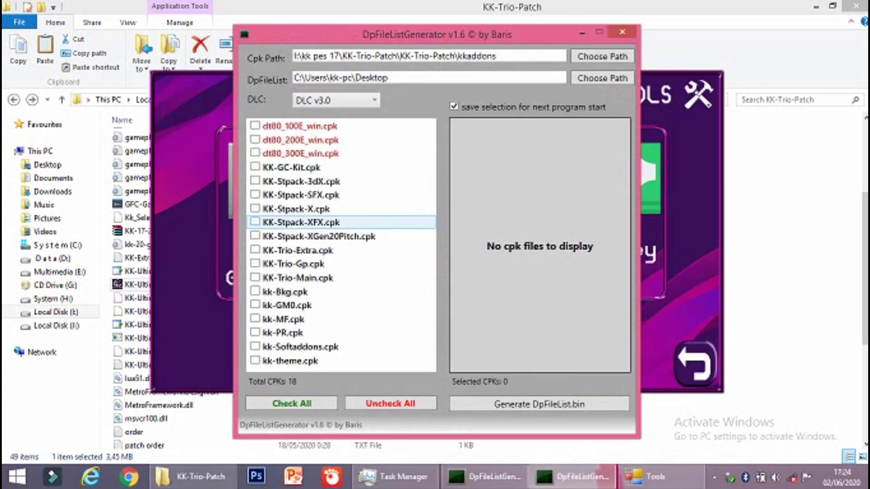
pyautogui.press('Down')
pyautogui.press('Down')
pyautogui.press('Down')
pyautogui.press('Down')
pyautogui.press('Down')
pyautogui.press('Down')
pyautogui.press('Down')
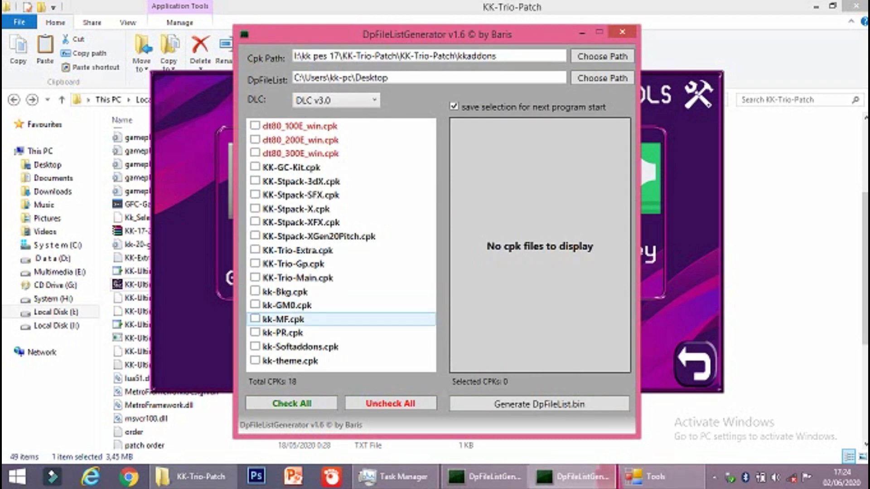
pyautogui.press('Up')
pyautogui.press('Down')
pyautogui.press('Down')
pyautogui.press('Down')
pyautogui.press('Down')
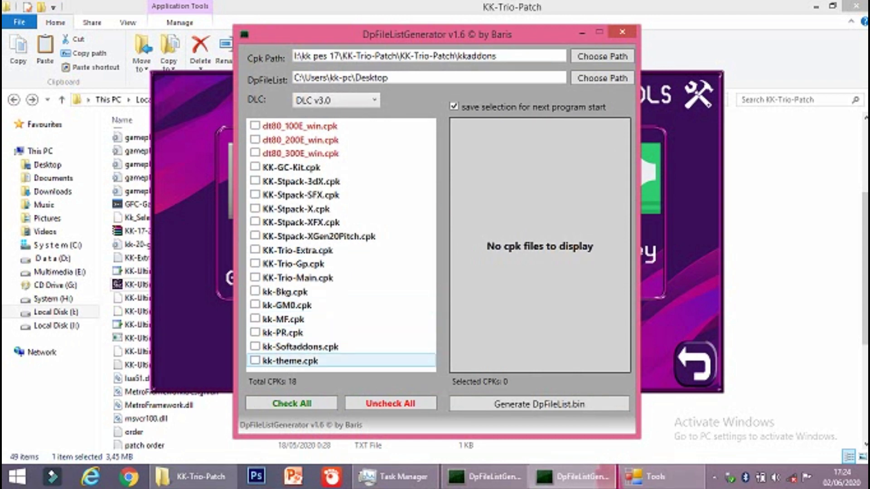
pyautogui.press('space')
pyautogui.press('Up')
pyautogui.press('Up')
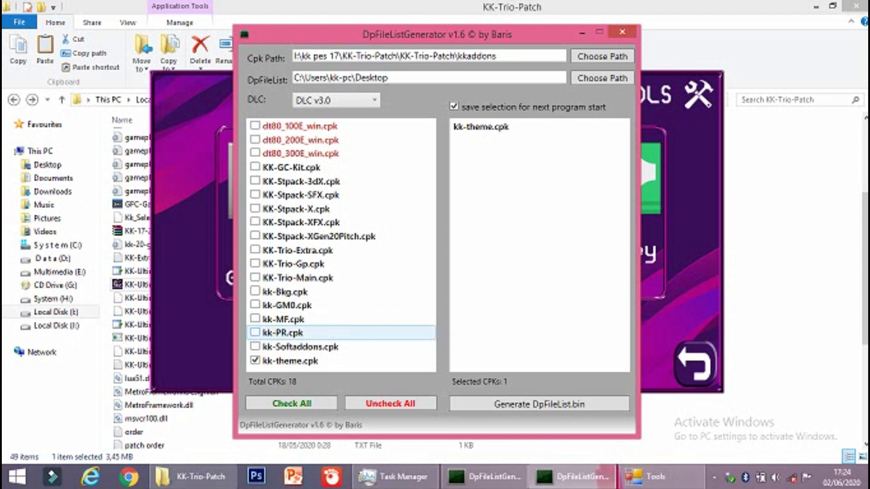
pyautogui.press('Down')
pyautogui.press('Down')
pyautogui.press('space')
pyautogui.press('Up')
pyautogui.press('Down')
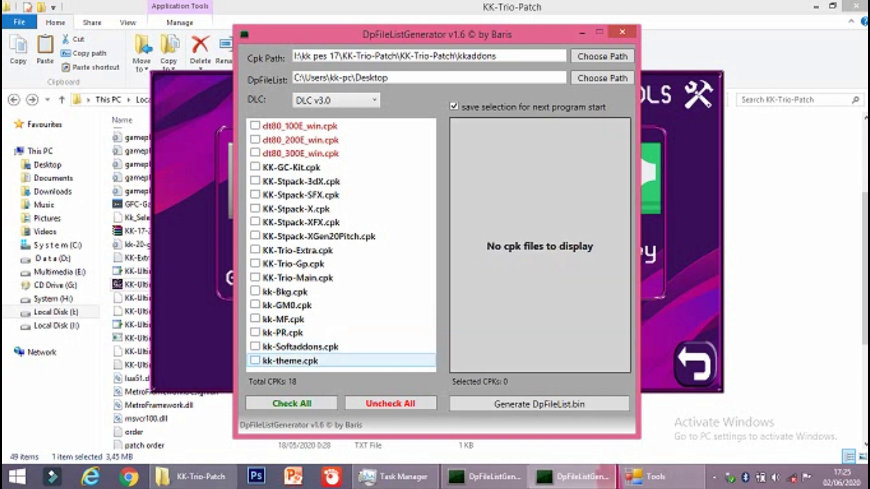
# Step: Check all CPK files in the sequence given by the patch order document and generate DpFileList.bin for DLC v3.0
pyautogui.press('Up')
pyautogui.press('Up')
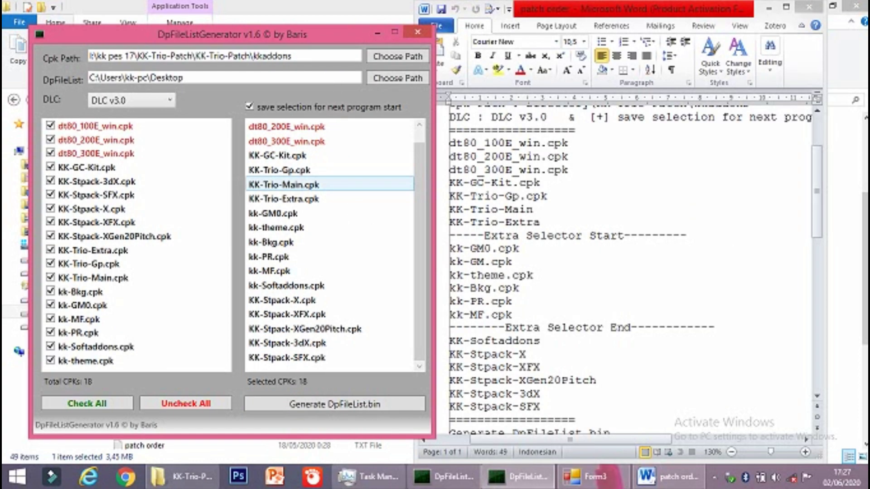
pyautogui.click(334, 404)
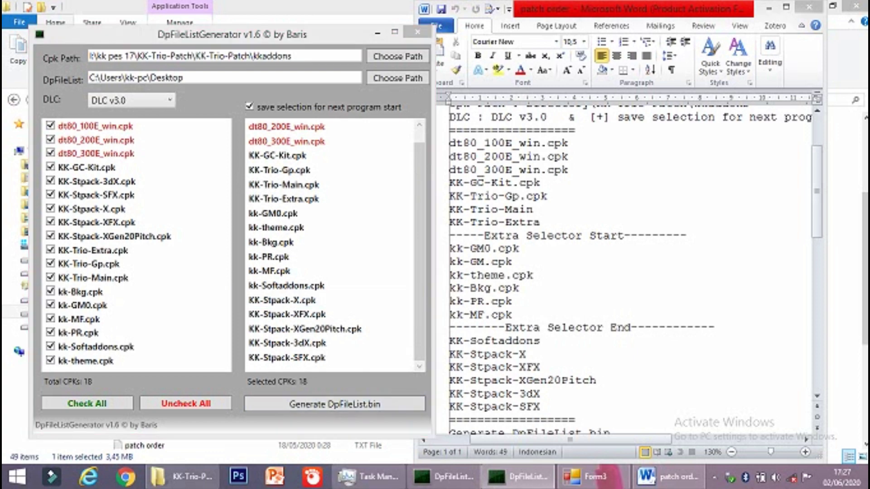
# Step: Abort the game launch at the system requirements warning and reopen the DpFileList Generator from the selector's tools
pyautogui.click(560, 285)
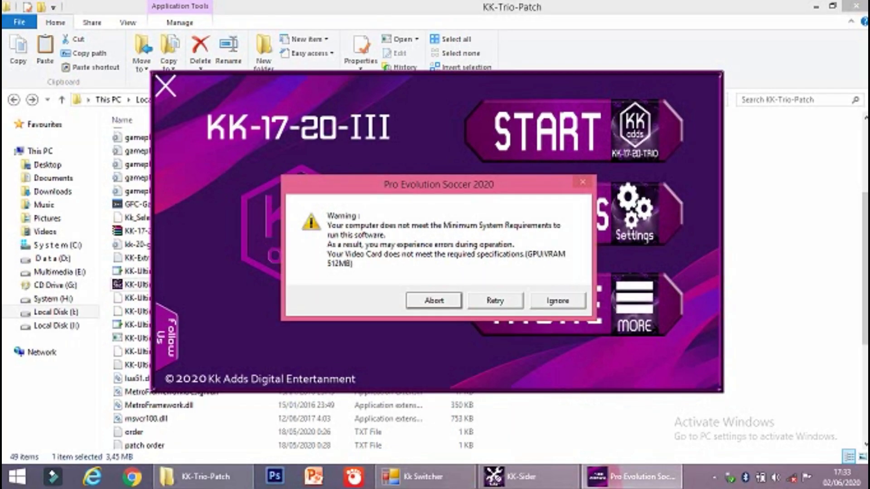
pyautogui.click(434, 301)
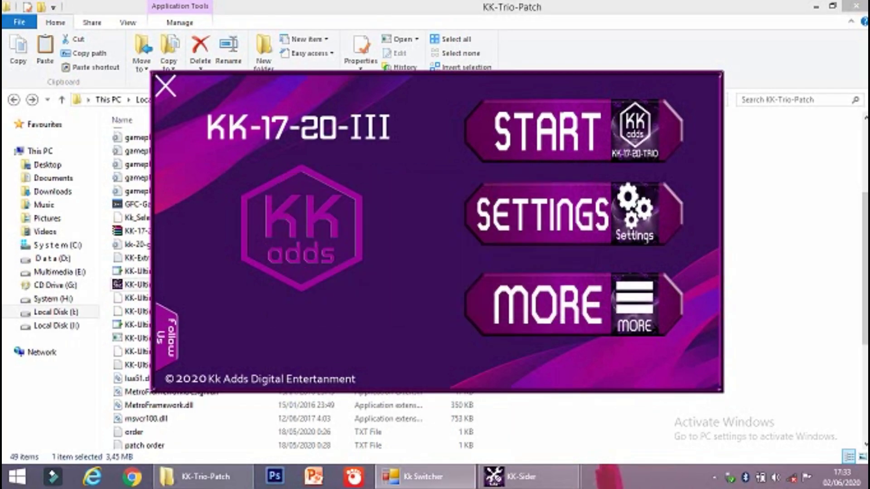
pyautogui.click(578, 302)
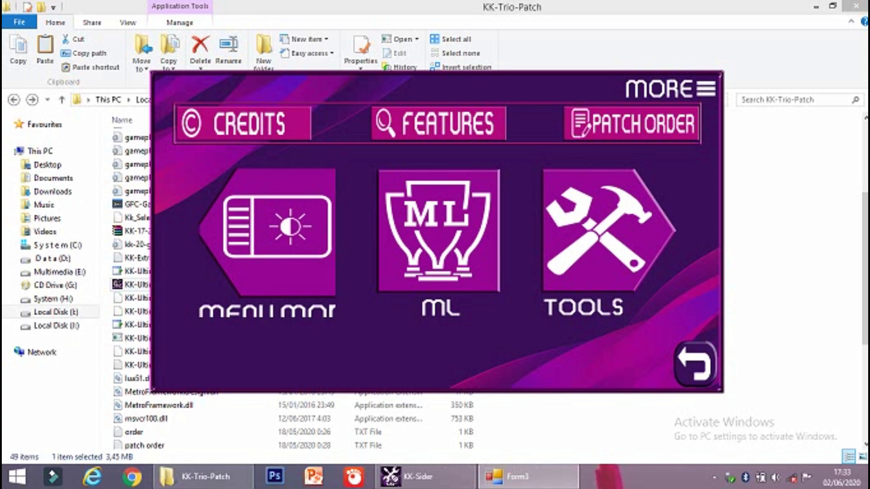
pyautogui.click(608, 229)
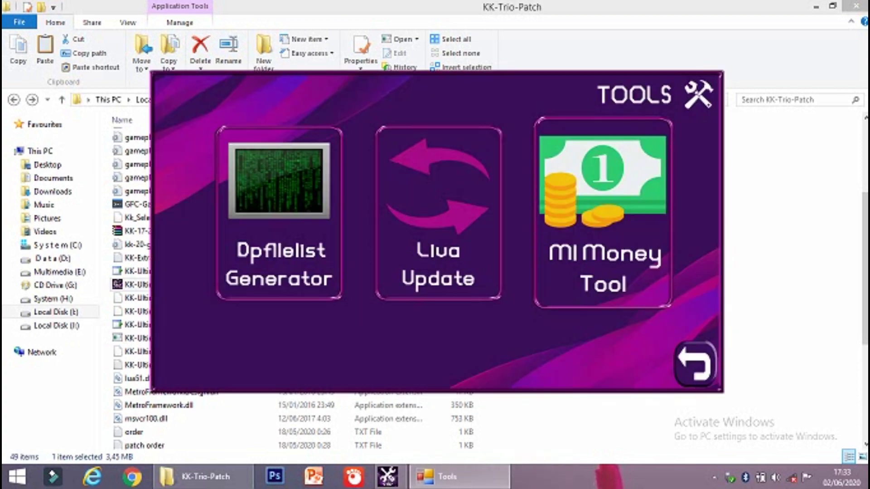
pyautogui.click(279, 212)
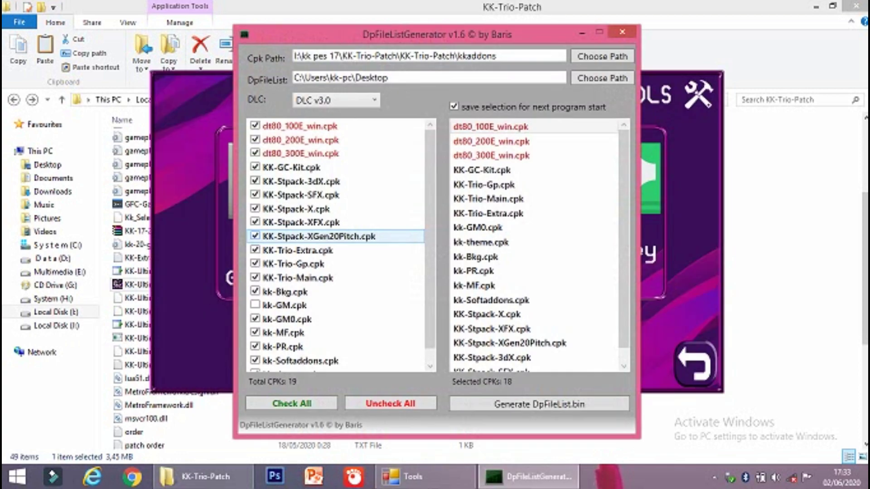
# Step: Include kk-GM.cpk directly after kk-GM0.cpk in the selected CPK order and regenerate DpFileList.bin for DLC v3.0
pyautogui.click(284, 305)
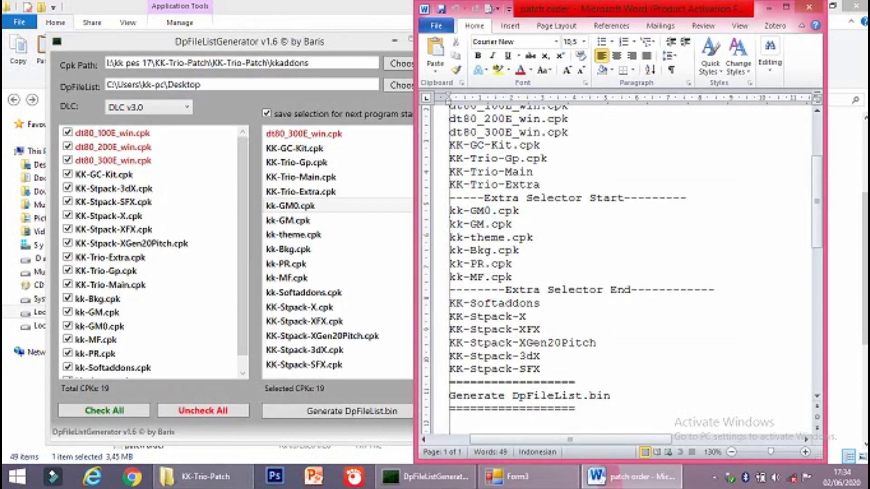
pyautogui.click(290, 250)
pyautogui.click(351, 411)
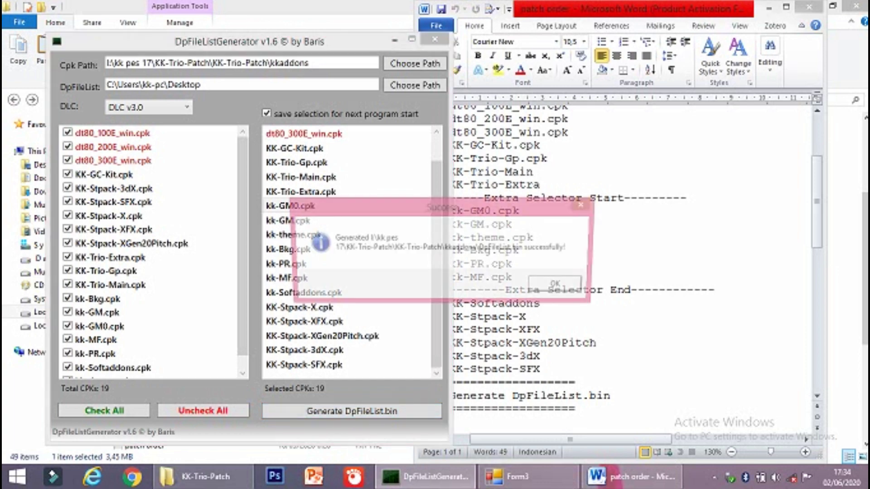
pyautogui.press('Return')
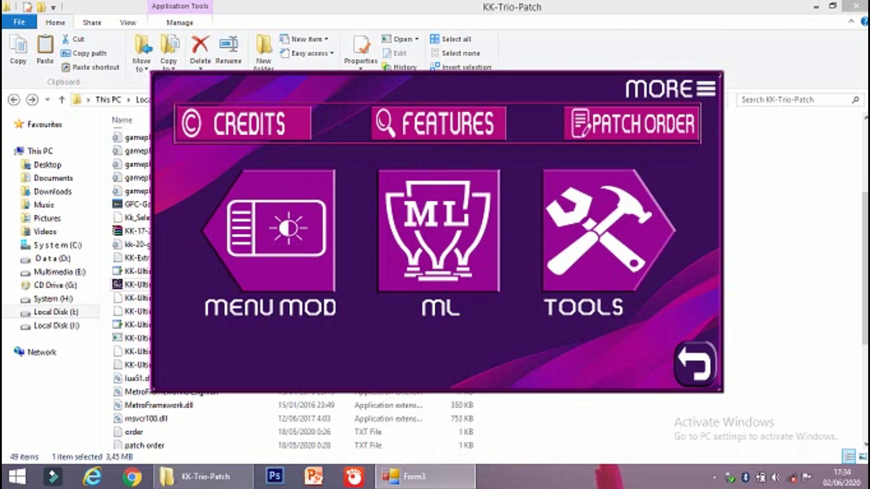
# Step: Return to the selector's main page and start the game, ignoring the system requirements warning
pyautogui.click(695, 364)
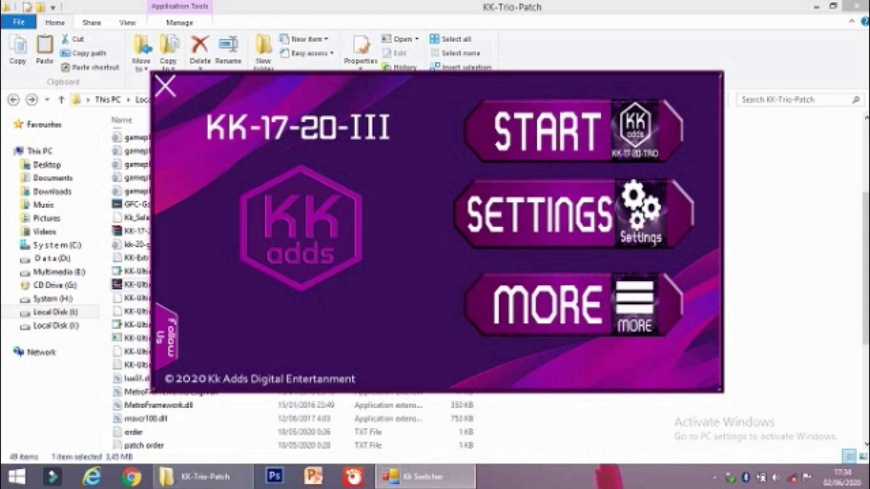
pyautogui.click(573, 131)
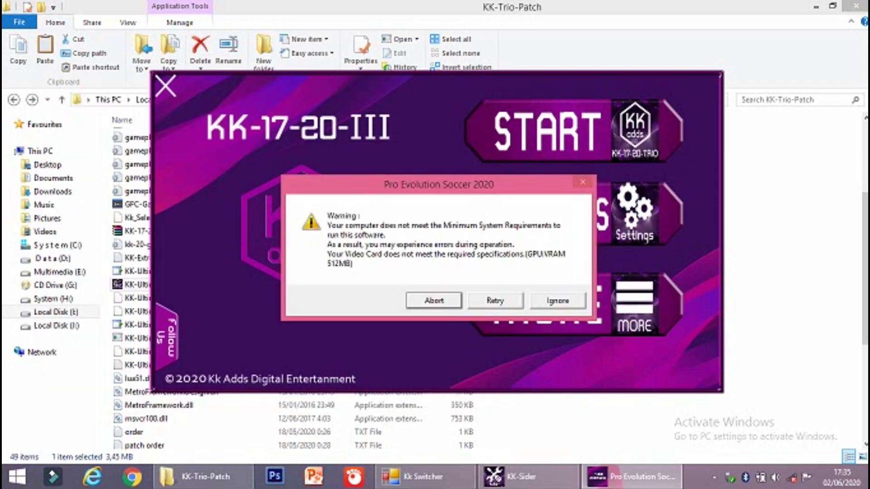
pyautogui.click(558, 301)
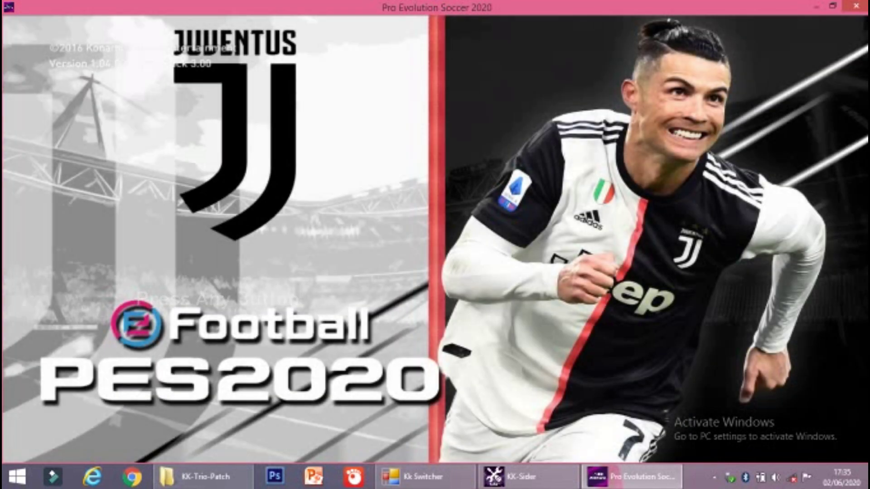
# Step: Complete the game's first-run setup with English in-game text and the Type 1 command configuration, accepting the auto-save notice
pyautogui.press('Return')
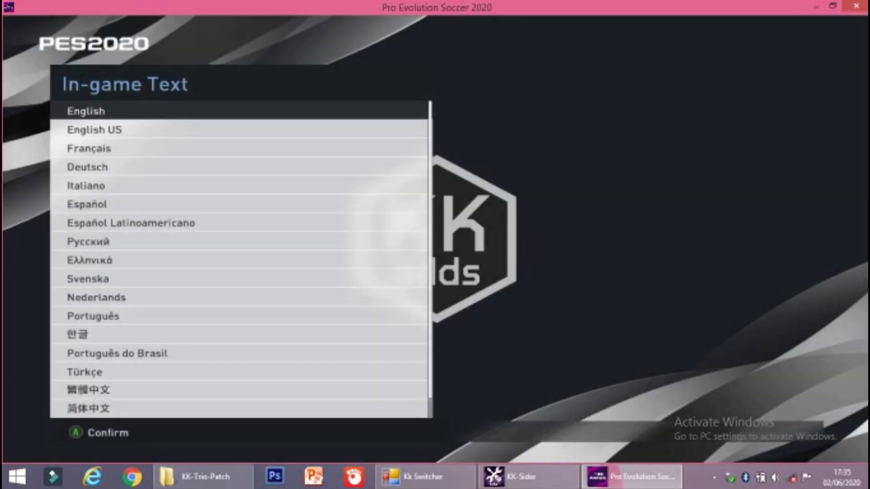
pyautogui.press('Return')
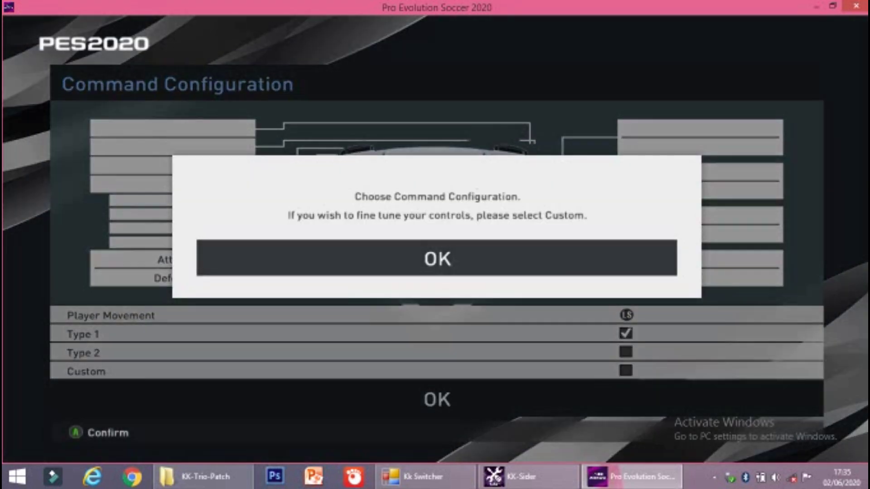
pyautogui.press('Return')
pyautogui.press('Return')
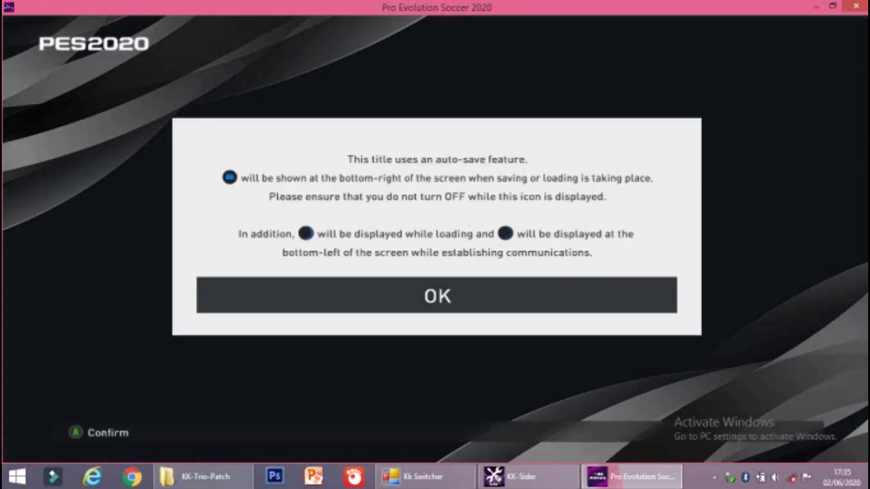
pyautogui.press('Return')
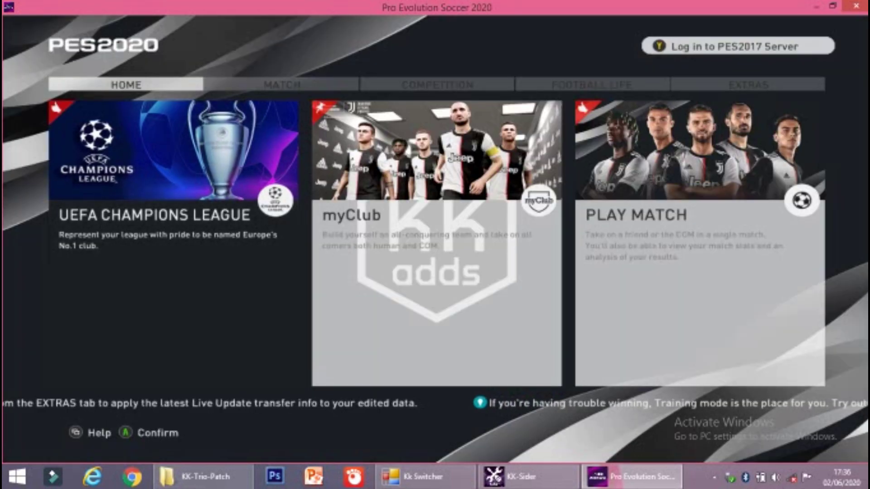
# Step: Browse the patched main menu from Home through Match, Competition and Football Life to Extras
pyautogui.press('Right')
pyautogui.press('Right')
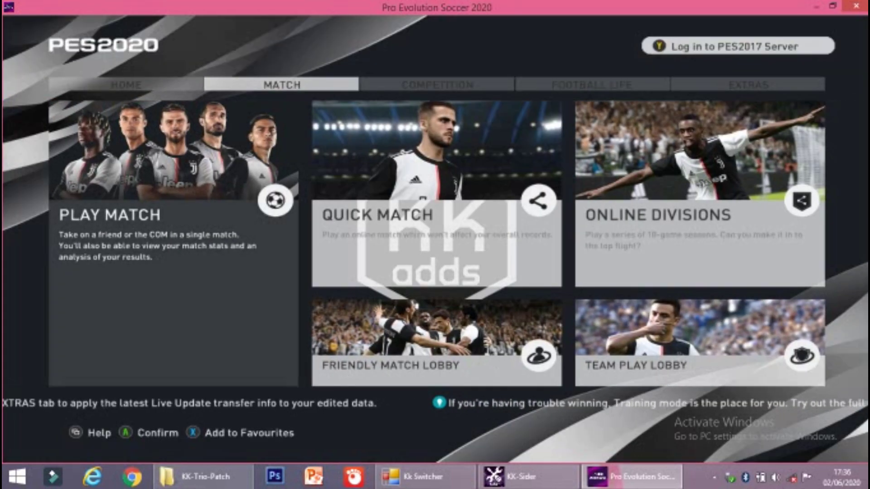
pyautogui.press('Right')
pyautogui.press('Right')
pyautogui.press('Right')
pyautogui.press('Right')
pyautogui.press('Right')
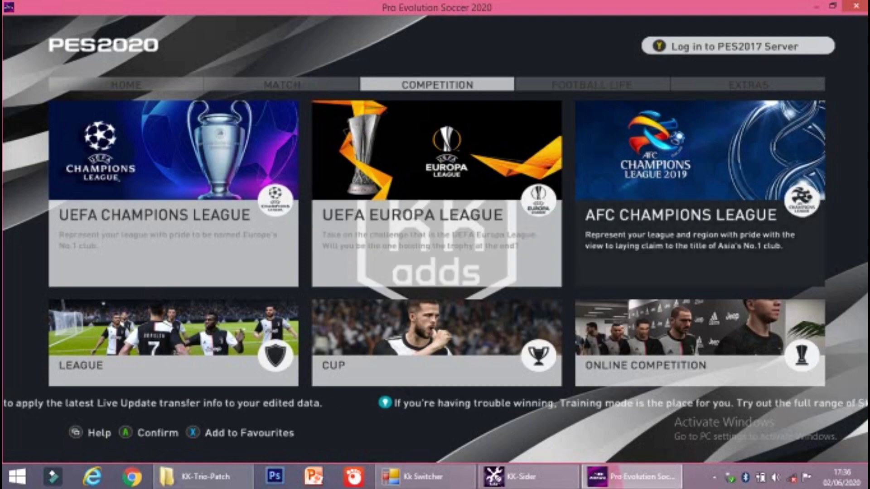
pyautogui.press('Right')
pyautogui.press('Right')
pyautogui.press('Right')
pyautogui.press('Right')
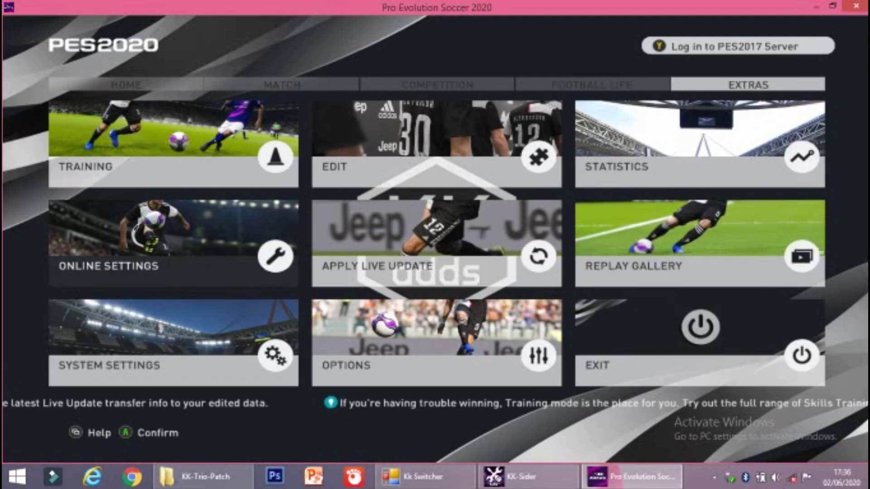
pyautogui.press('Right')
pyautogui.press('Right')
pyautogui.press('Right')
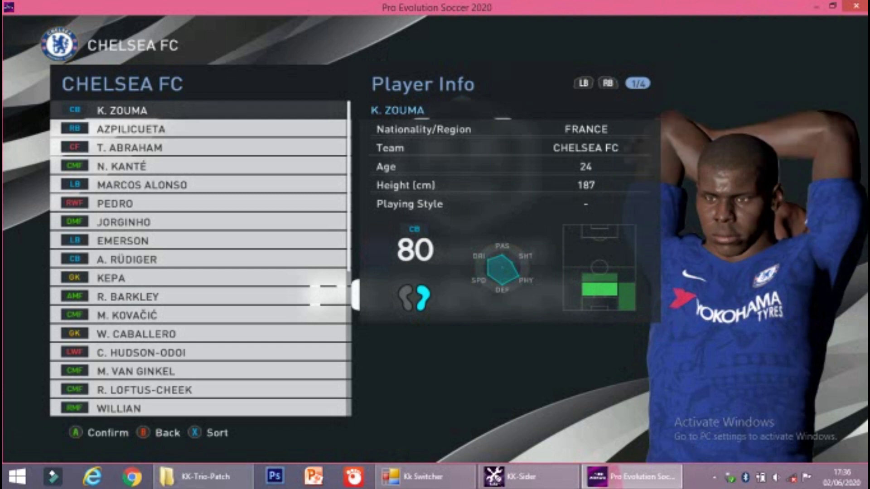
# Step: Examine the player info, faces and kits of several players in the Chelsea FC squad, then return to team selection
pyautogui.press('Down')
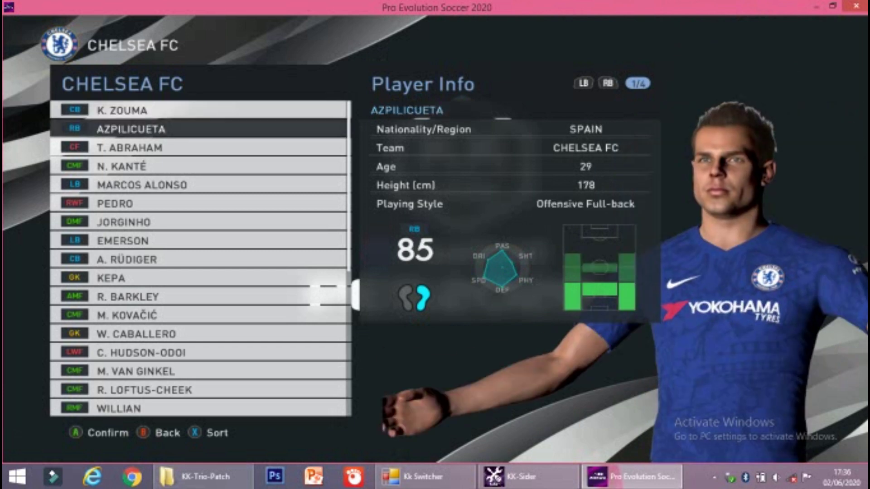
pyautogui.press('Down')
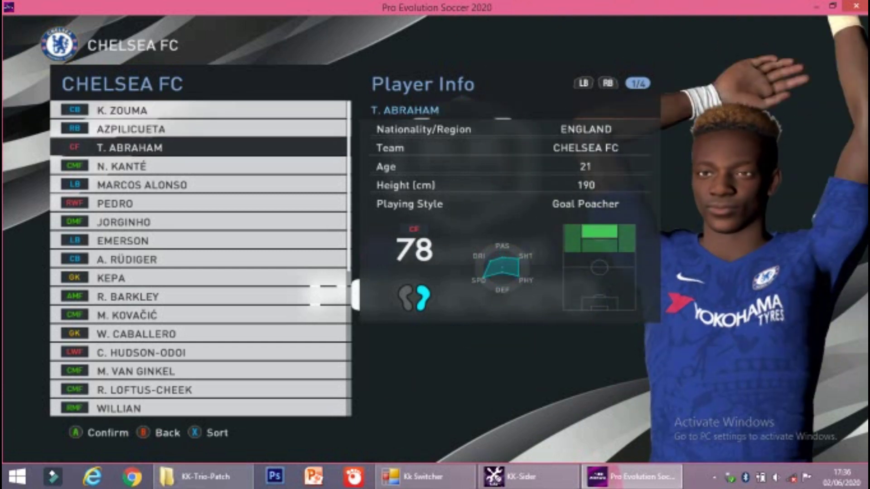
pyautogui.press('Down')
pyautogui.press('Down')
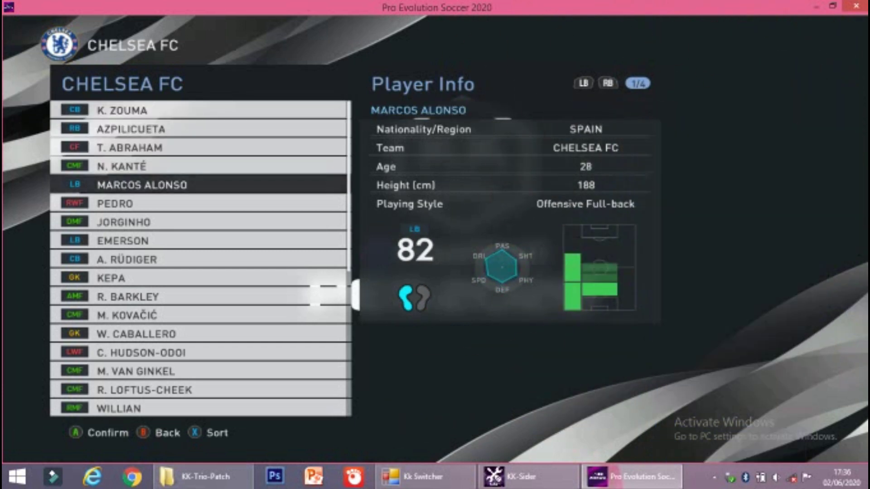
pyautogui.press('Down')
pyautogui.press('Down')
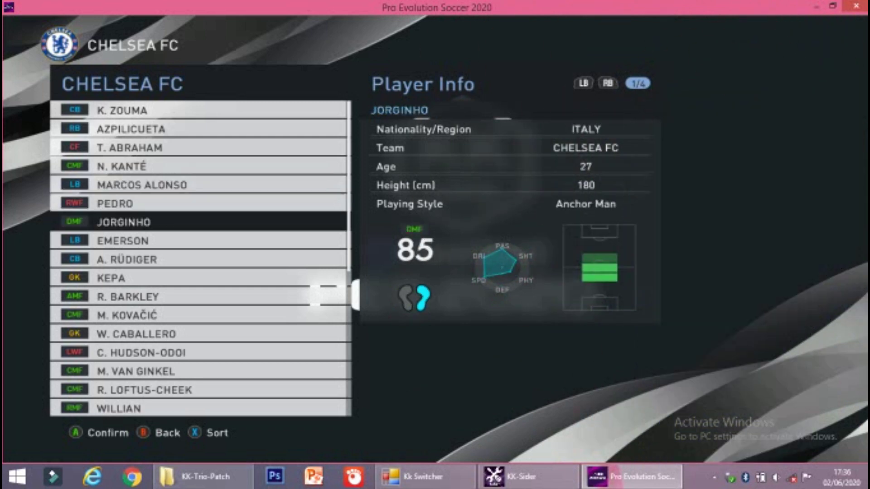
pyautogui.press('Down')
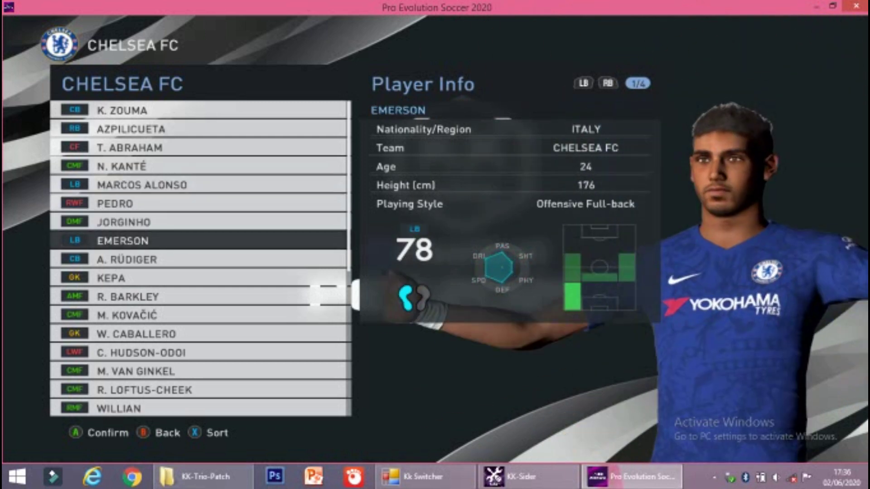
pyautogui.press('Down')
pyautogui.press('Down')
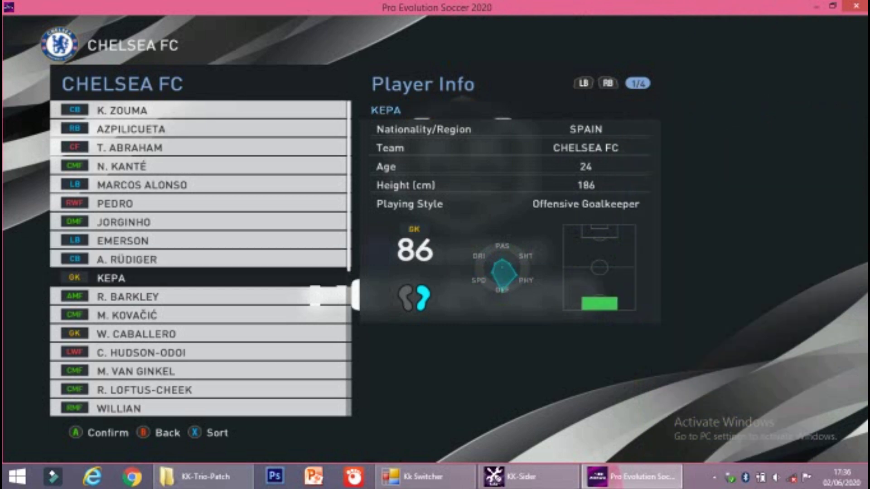
pyautogui.press('Escape')
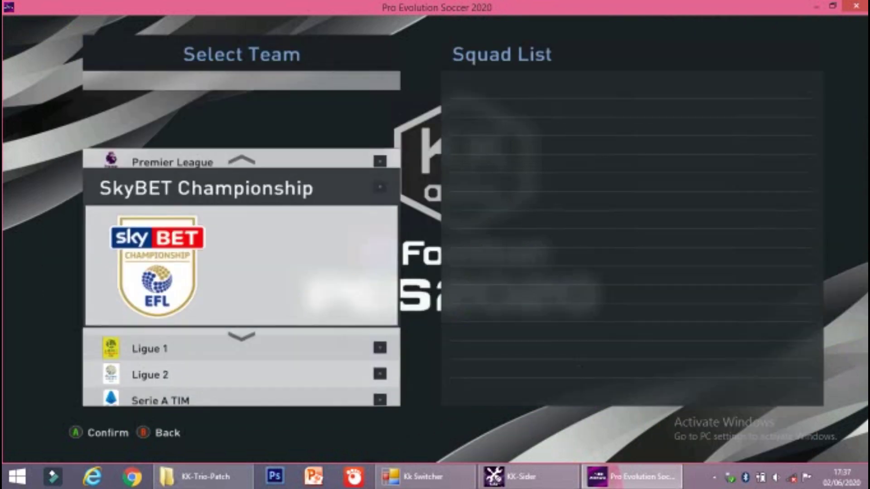
# Step: Look through the league and region list in team selection, from SkyBET Championship past Shopee Liga 1 and Europe, and leave it
pyautogui.press('Down')
pyautogui.press('Down')
pyautogui.press('Down')
pyautogui.press('Down')
pyautogui.press('Down')
pyautogui.press('Down')
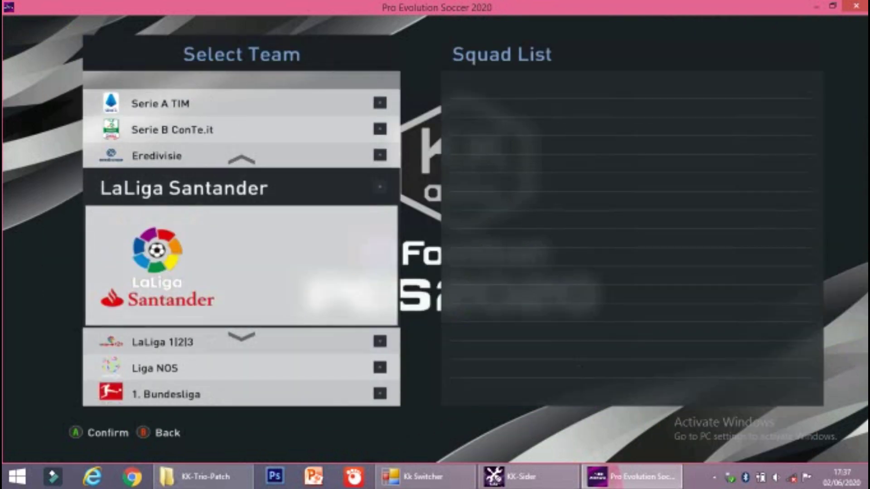
pyautogui.press('Down')
pyautogui.press('Down')
pyautogui.press('Down')
pyautogui.press('Down')
pyautogui.press('Down')
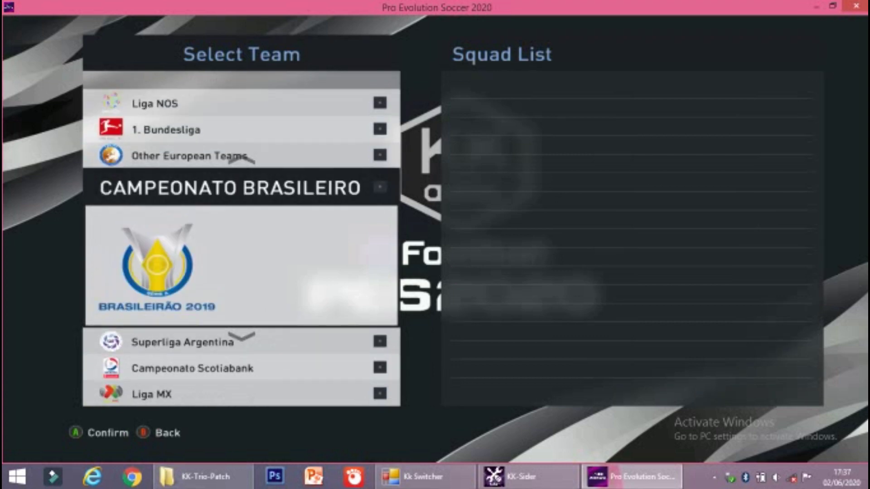
pyautogui.press('Down')
pyautogui.press('Down')
pyautogui.press('Down')
pyautogui.press('Down')
pyautogui.press('Down')
pyautogui.press('Down')
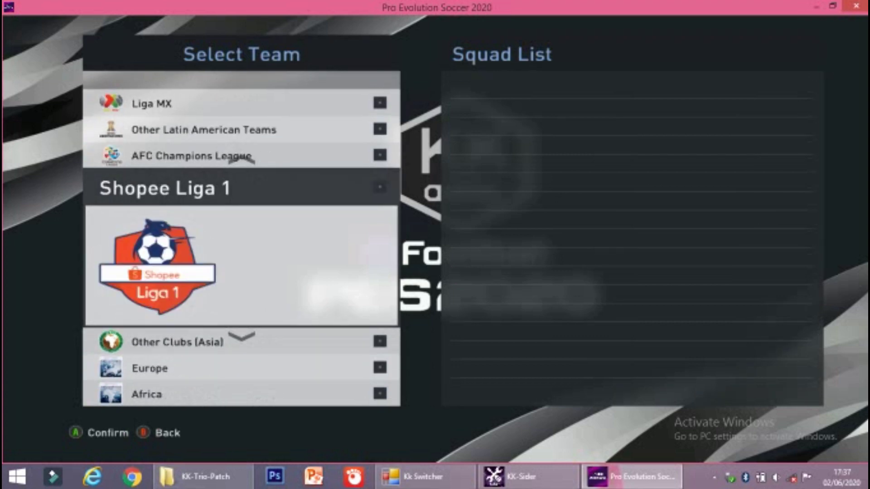
pyautogui.press('Down')
pyautogui.press('Down')
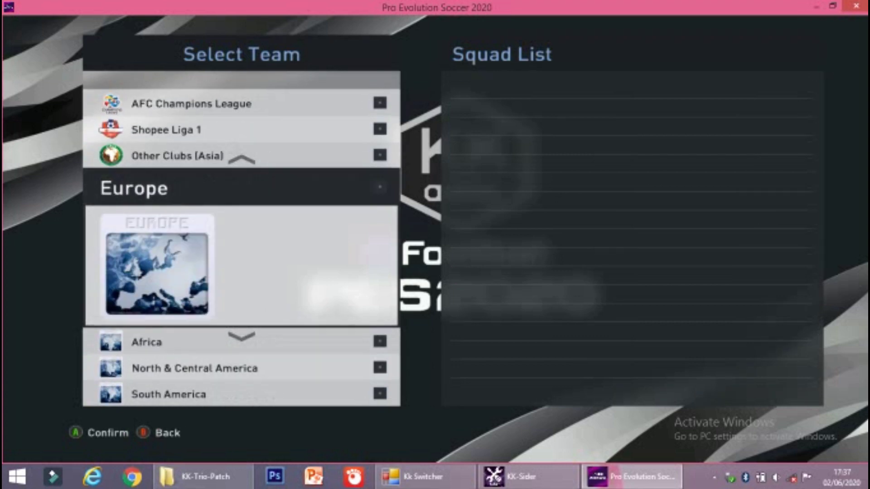
pyautogui.press('Down')
pyautogui.press('Down')
pyautogui.press('Down')
pyautogui.press('Down')
pyautogui.press('Down')
pyautogui.press('Down')
pyautogui.press('Escape')
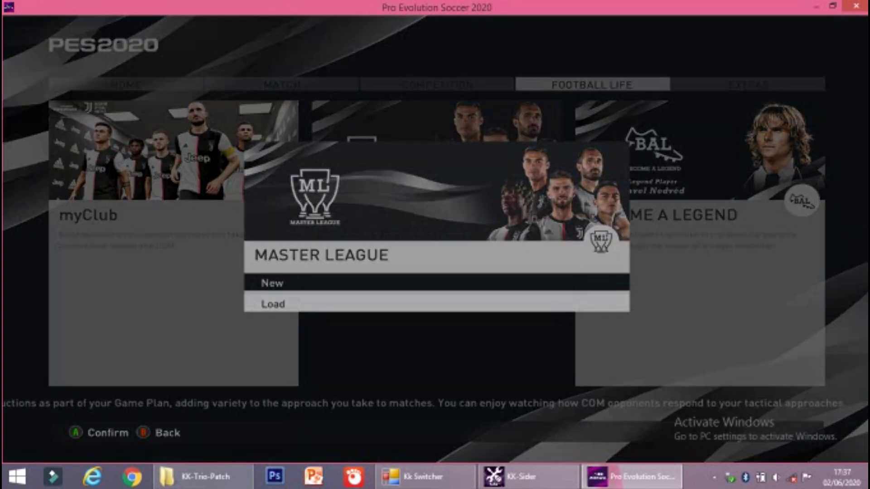
# Step: View the starting options of Master League and the UEFA Europa League
pyautogui.press('Return')
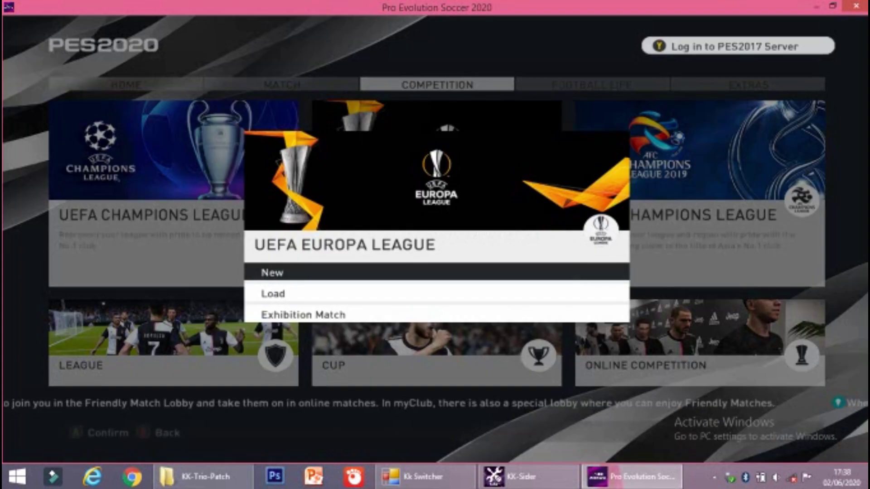
pyautogui.press('Return')
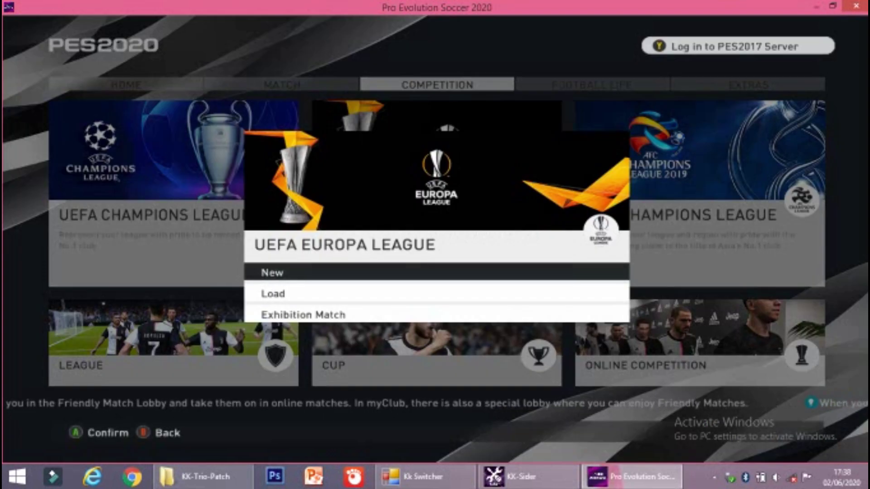